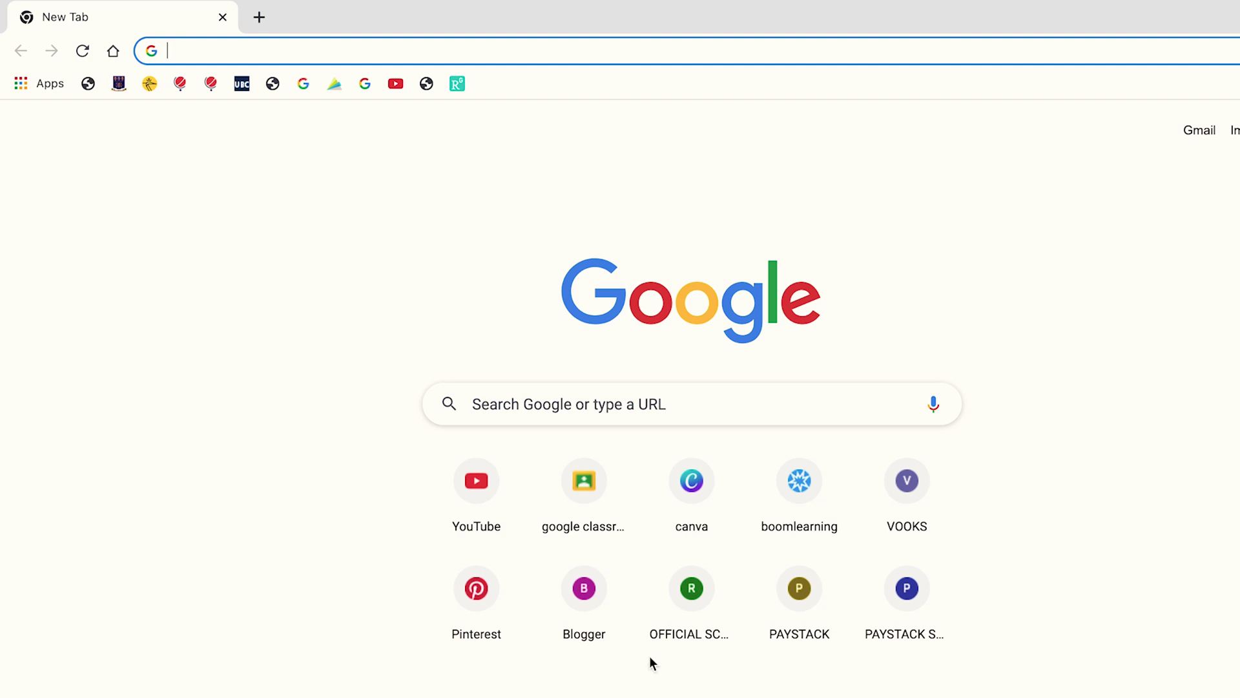
Open Google Drive from the Chrome apps page and start a new blank Google Slides presentation.
{"action": "left_click", "coordinate": [23, 83]}
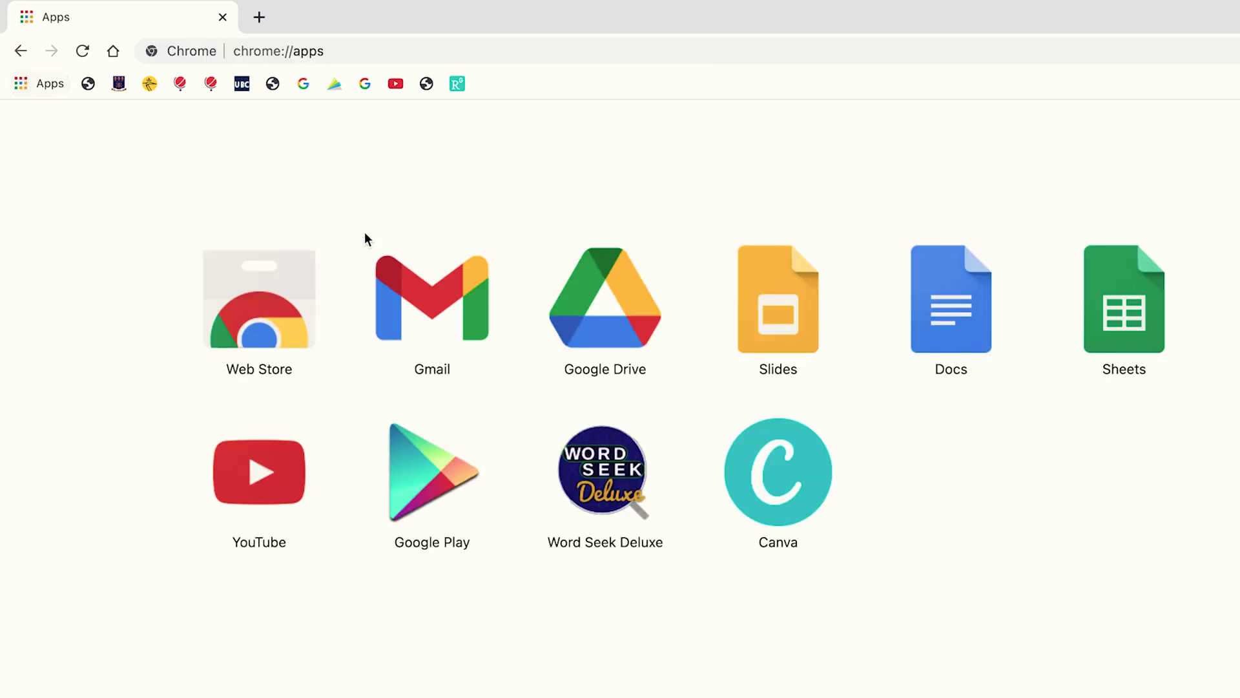
{"action": "left_click", "coordinate": [617, 312]}
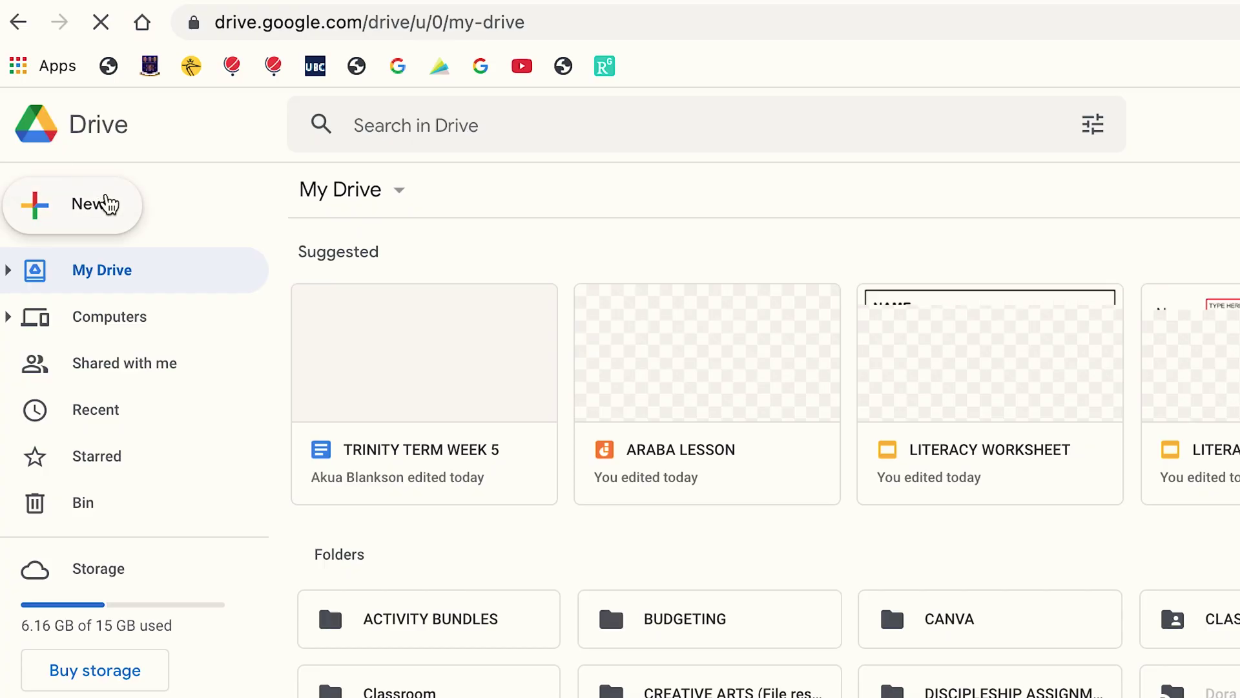
{"action": "left_click", "coordinate": [105, 202]}
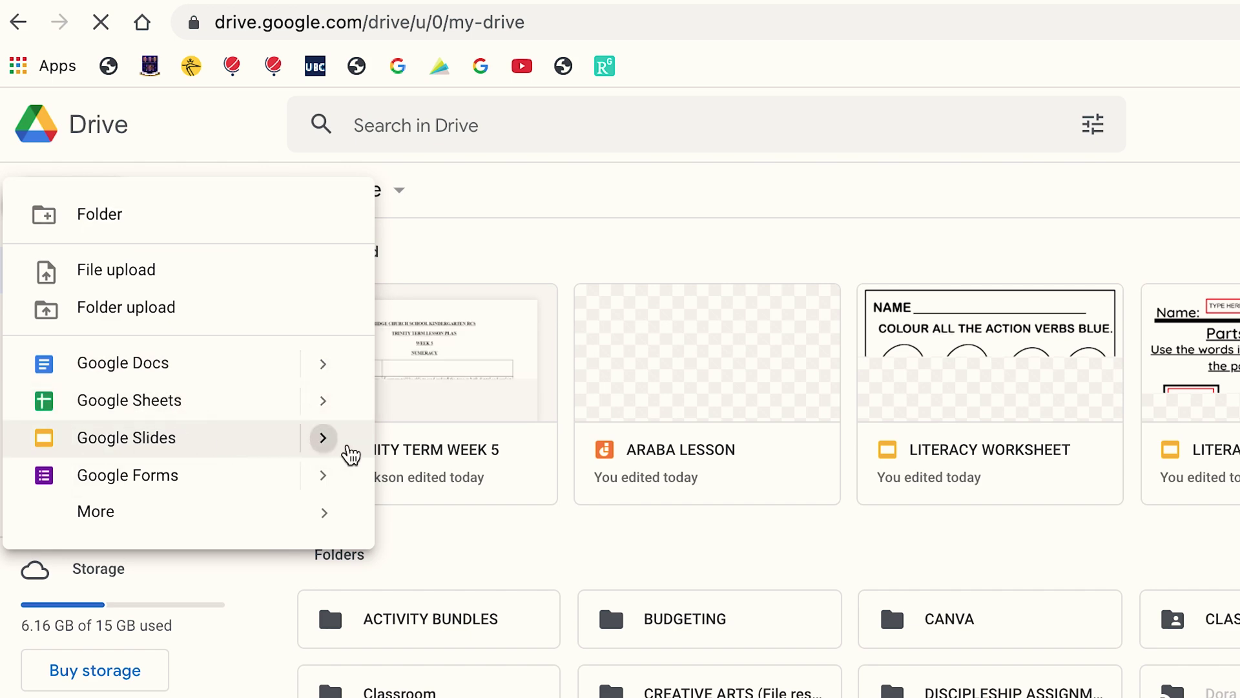
{"action": "mouse_move", "coordinate": [351, 454]}
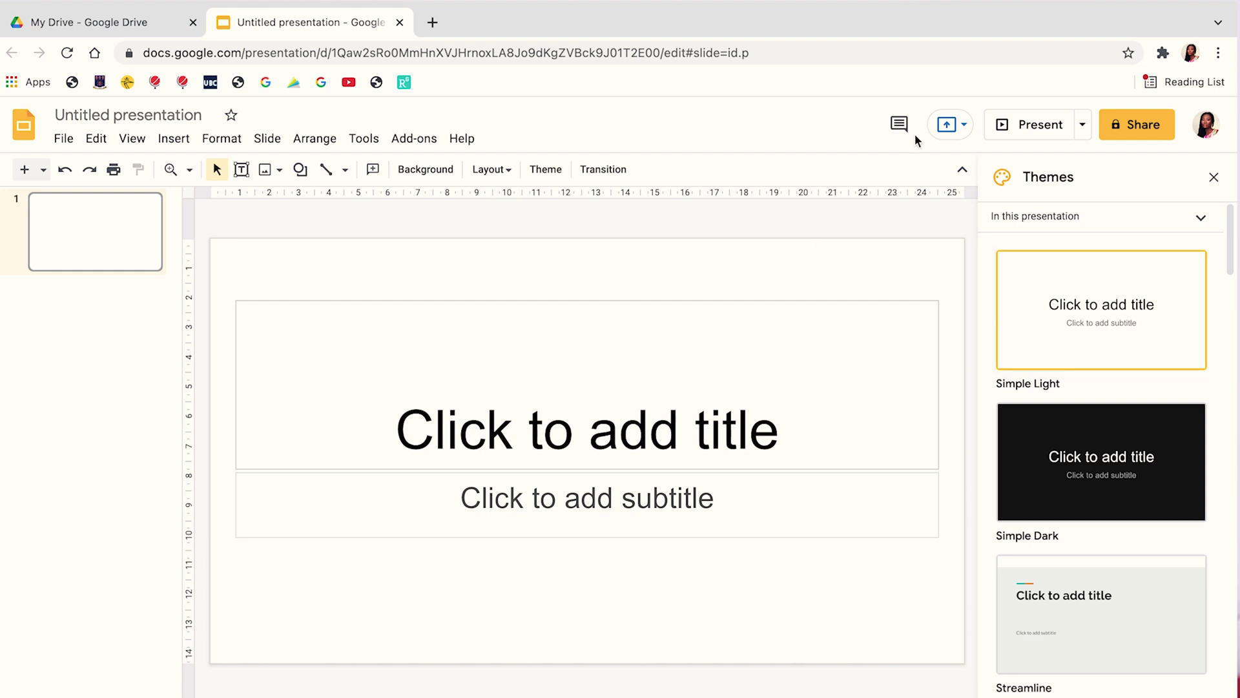
Close the Themes panel and delete the title and subtitle placeholders from the first slide.
{"action": "left_click", "coordinate": [1214, 177]}
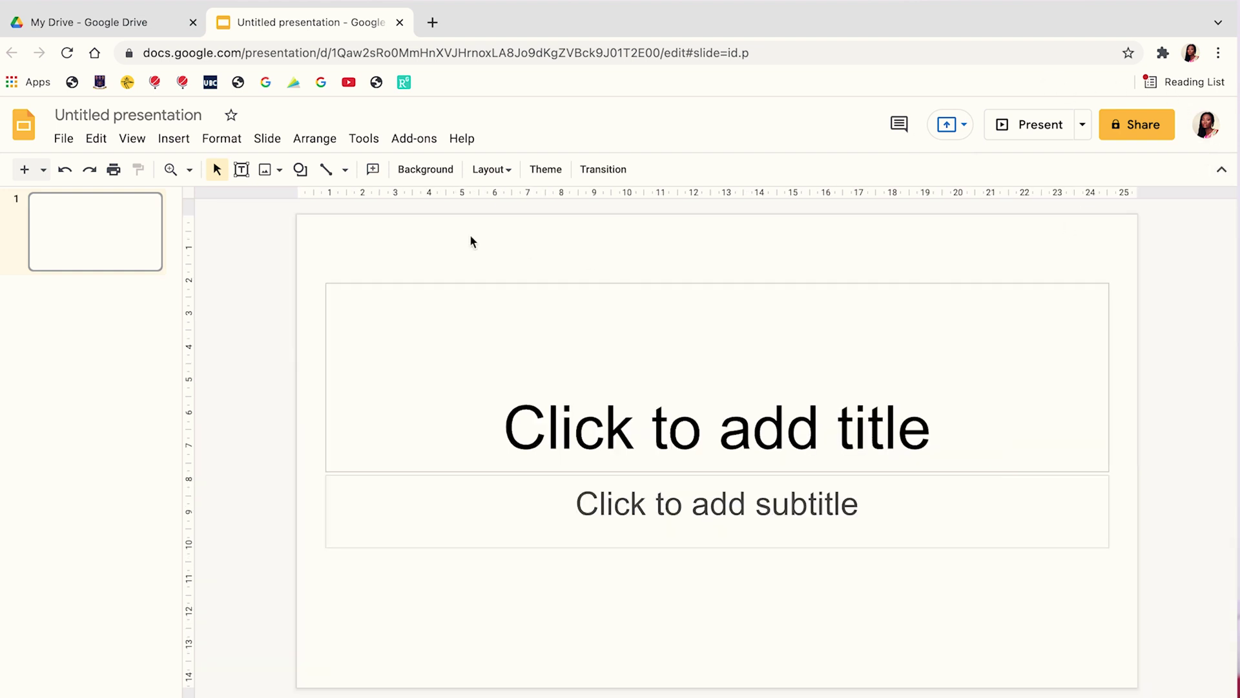
{"action": "left_click_drag", "start_coordinate": [345, 256], "coordinate": [836, 602]}
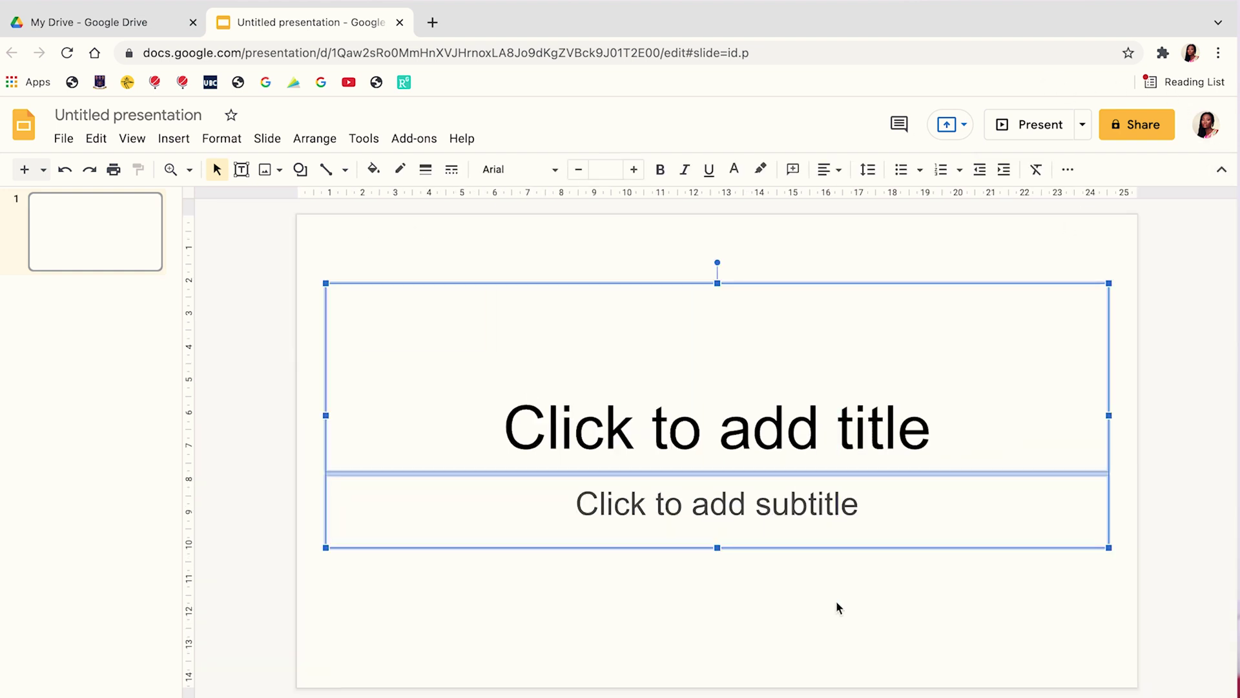
{"action": "key", "text": "Delete"}
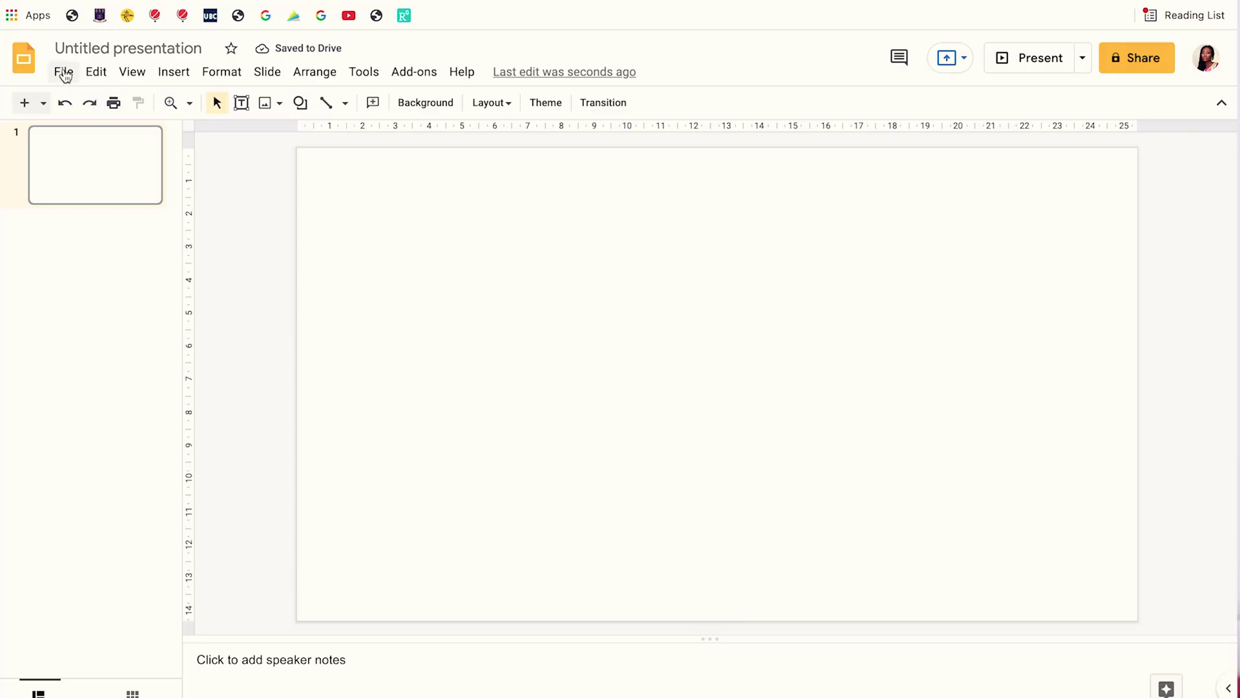
Change the page setup to a custom portrait size of 21.7 × 29 centimetres.
{"action": "left_click", "coordinate": [65, 74]}
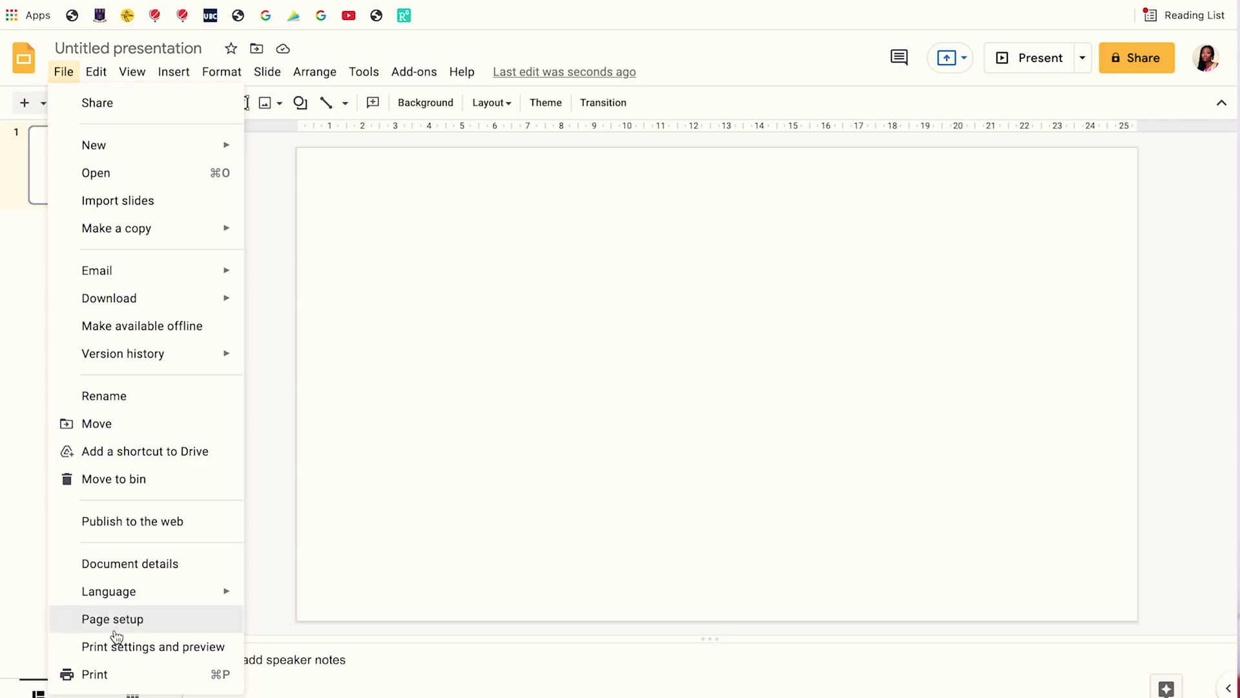
{"action": "left_click", "coordinate": [115, 631]}
{"action": "left_click", "coordinate": [600, 356]}
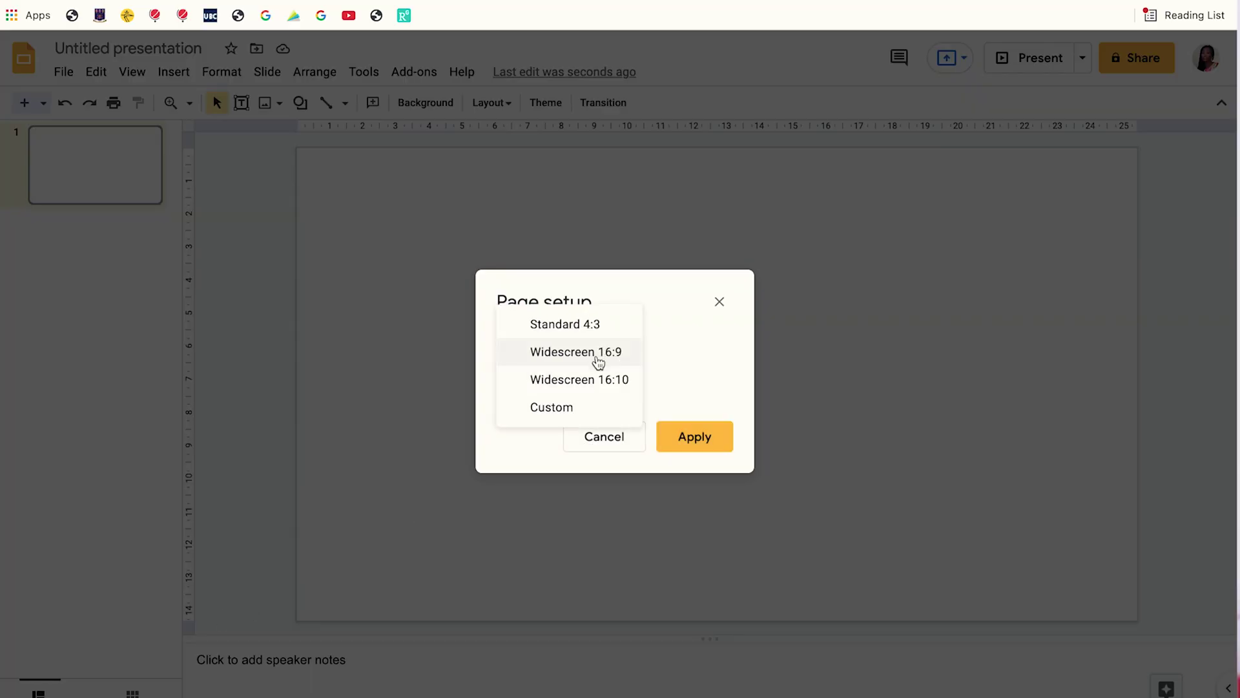
{"action": "left_click", "coordinate": [571, 408]}
{"action": "left_click_drag", "start_coordinate": [530, 406], "coordinate": [505, 402]}
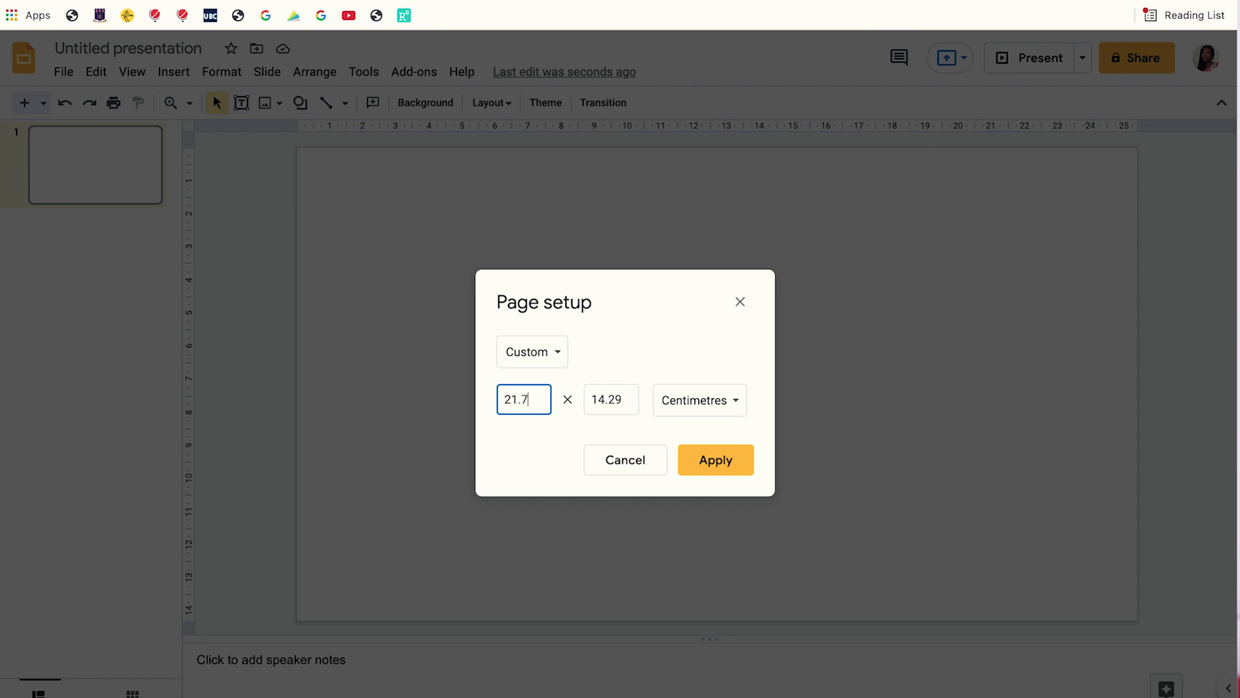
{"action": "type", "text": "29"}
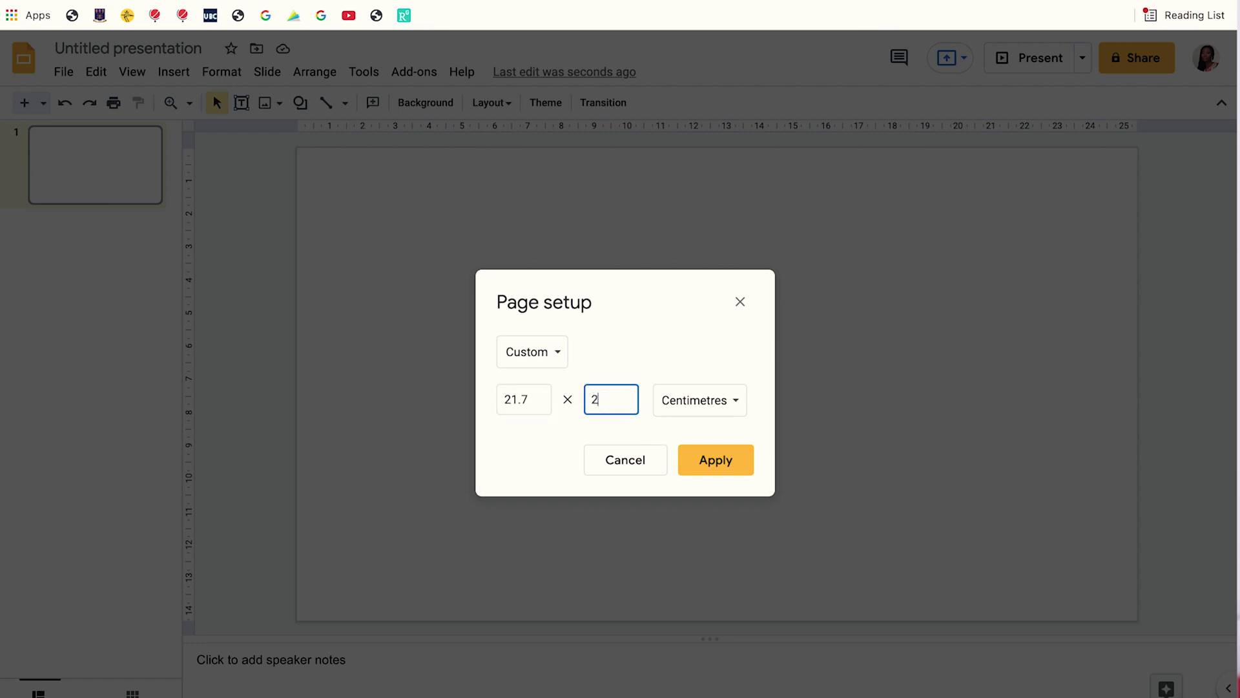
{"action": "left_click", "coordinate": [733, 460]}
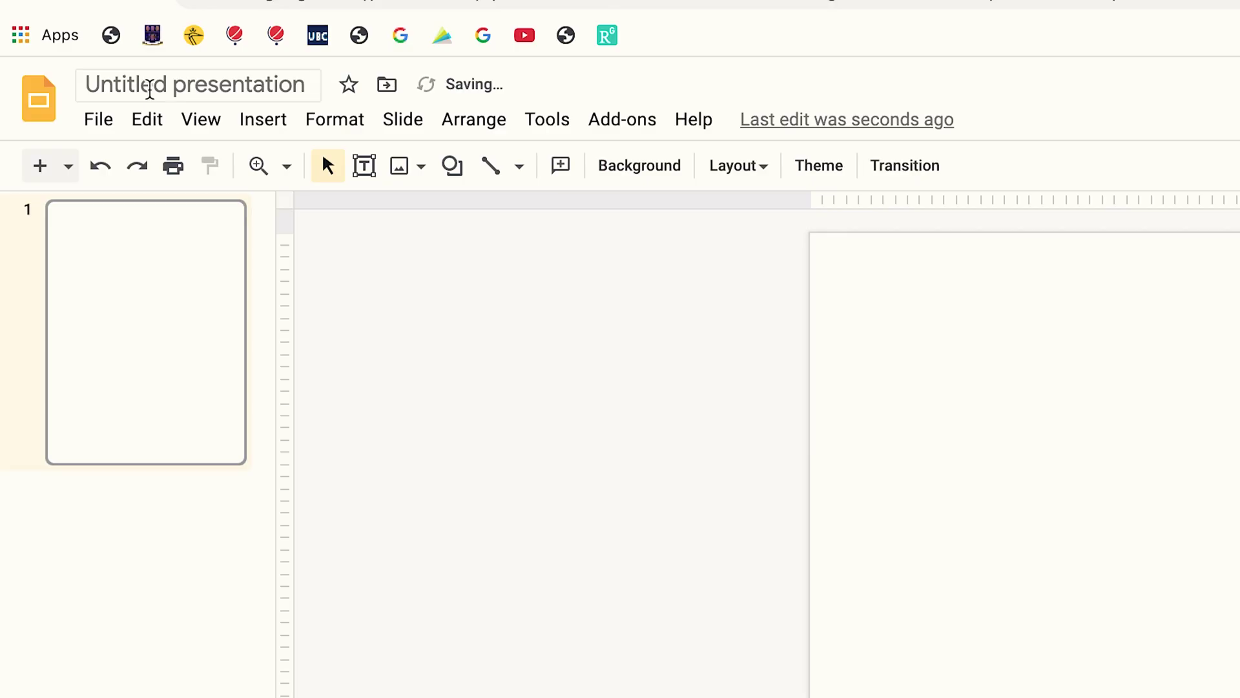
Rename the presentation to 'LITERACY WORKSHEET'.
{"action": "left_click", "coordinate": [149, 85]}
{"action": "type", "text": "LI"}
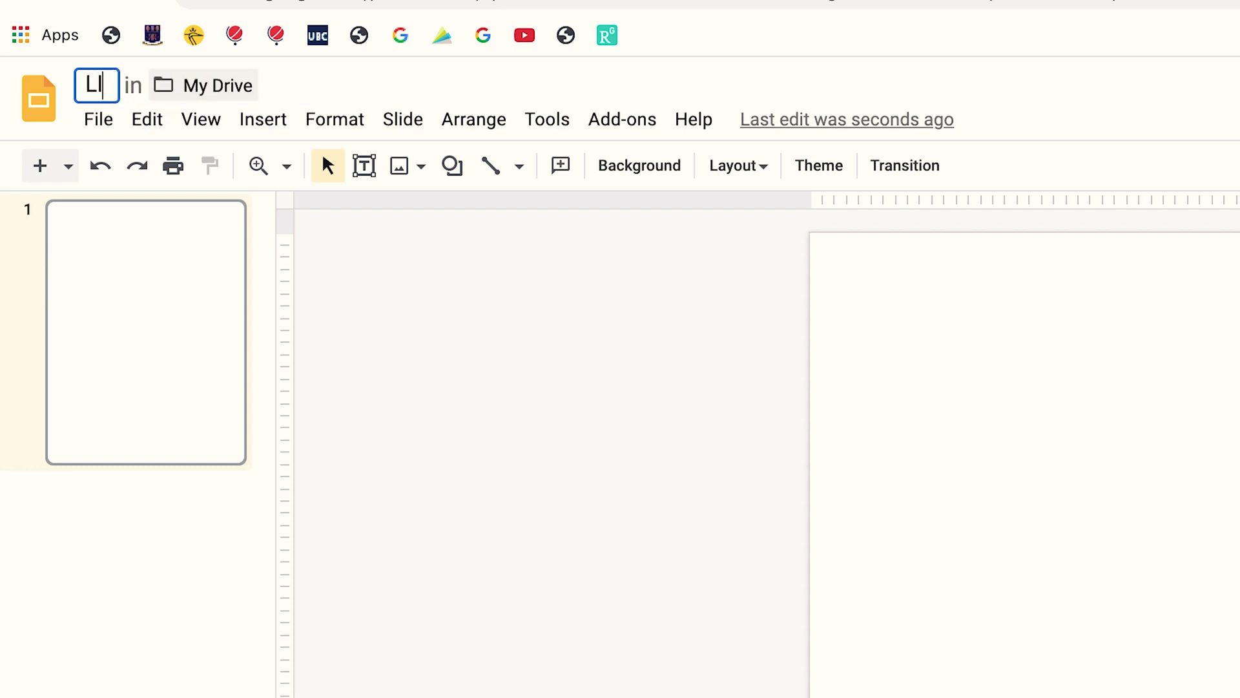
{"action": "type", "text": "TERACY WORKSHEE"}
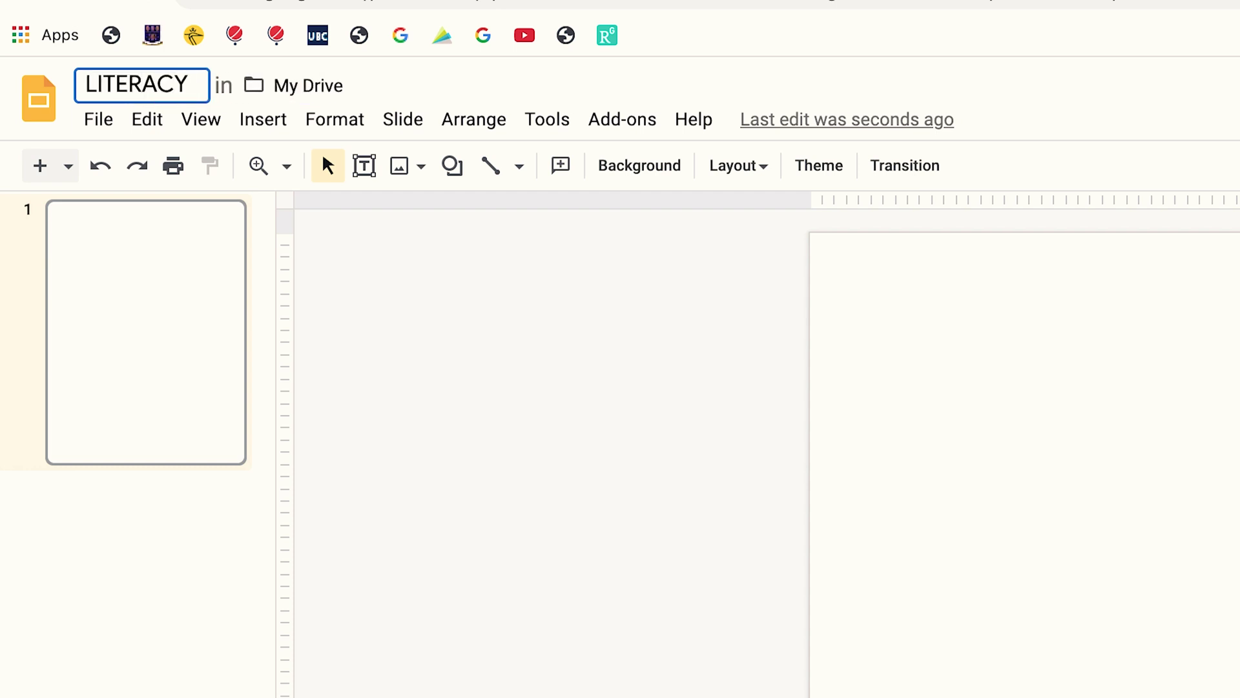
{"action": "type", "text": "T"}
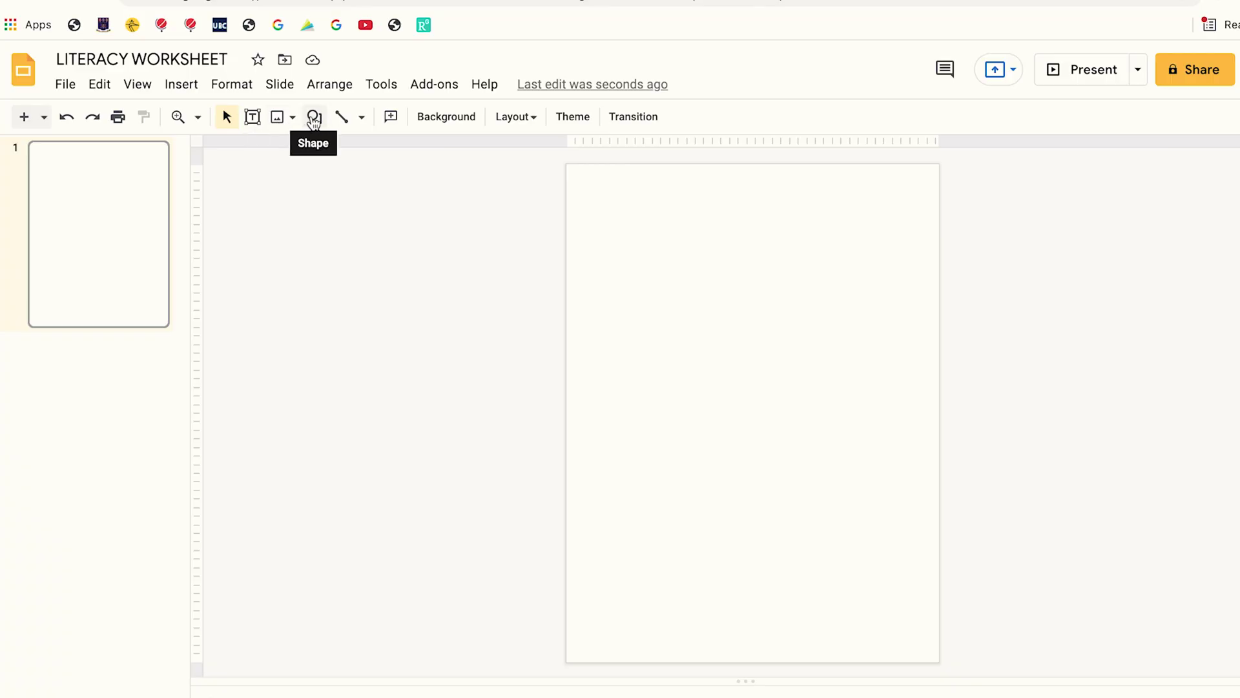
{"action": "left_click", "coordinate": [314, 116]}
Draw a rectangle covering the whole portrait slide as a page border.
{"action": "mouse_move", "coordinate": [330, 147]}
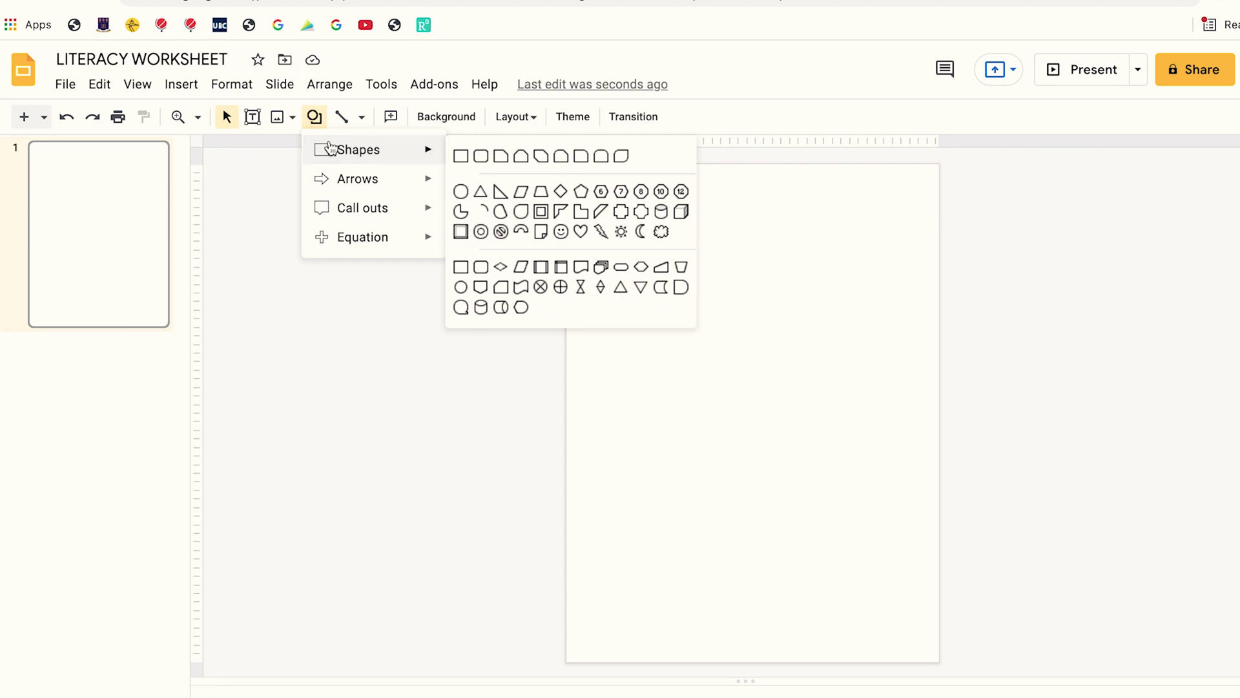
{"action": "left_click", "coordinate": [459, 158]}
{"action": "left_click_drag", "start_coordinate": [575, 168], "coordinate": [931, 655]}
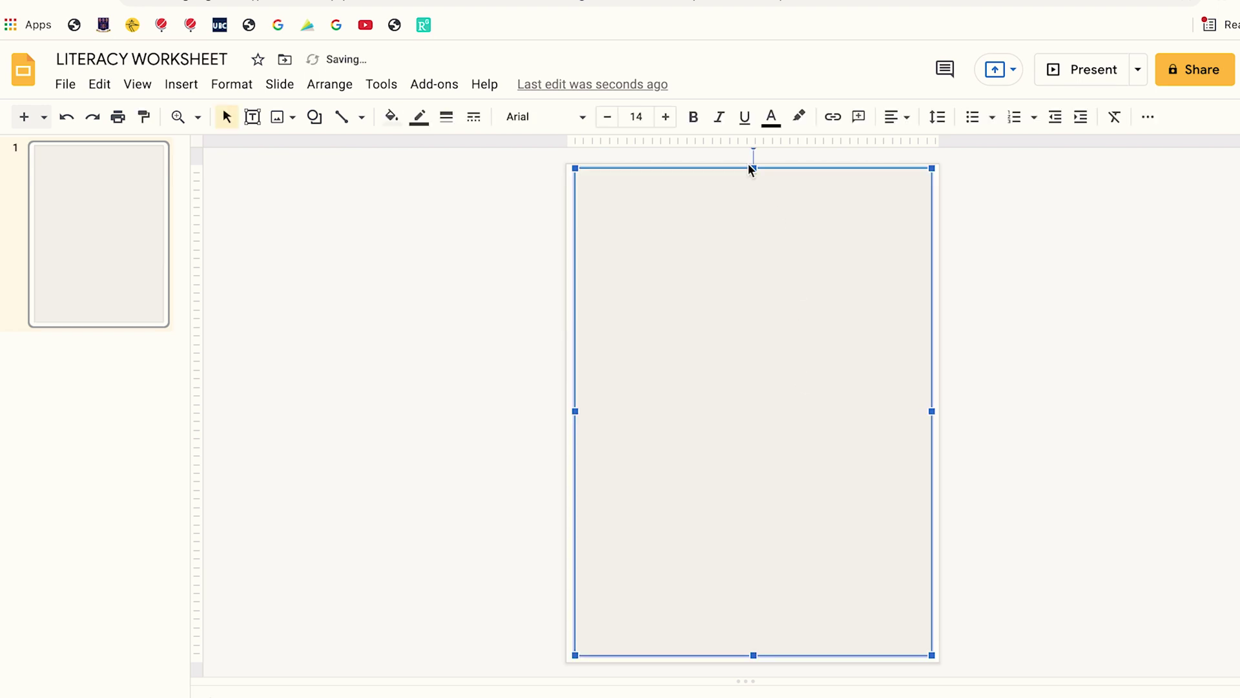
{"action": "left_click_drag", "start_coordinate": [753, 167], "coordinate": [753, 170]}
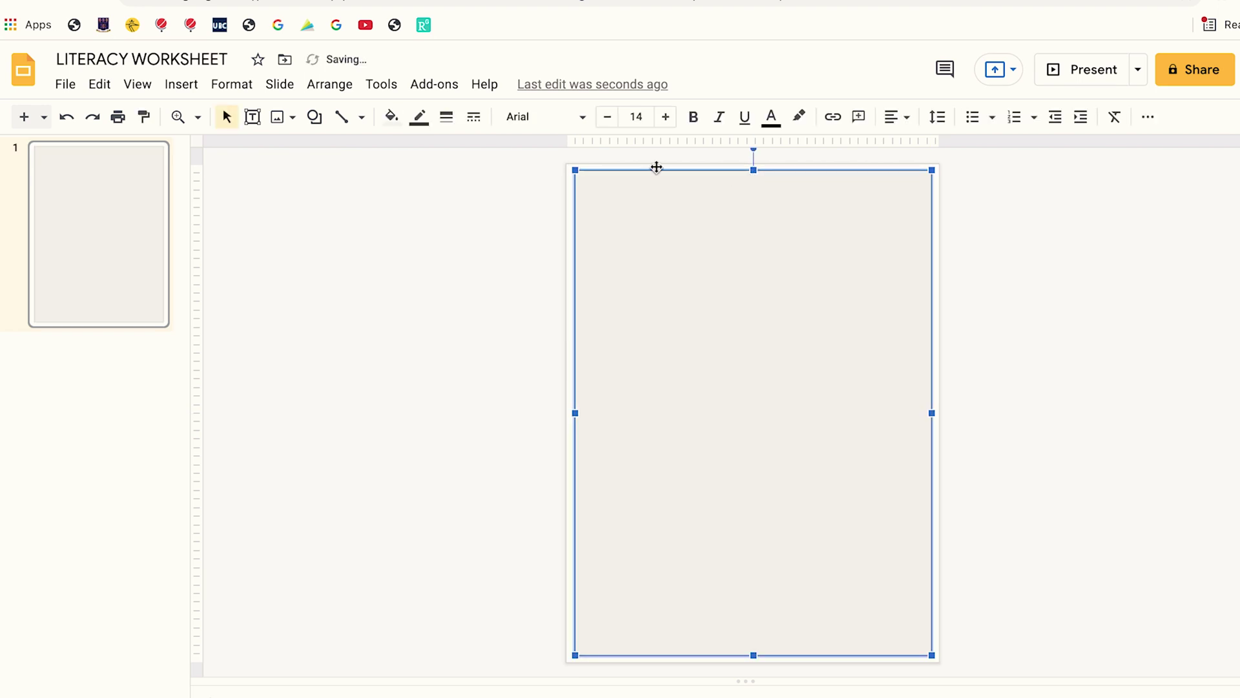
Give the border rectangle a black 3px outline.
{"action": "left_click", "coordinate": [394, 115]}
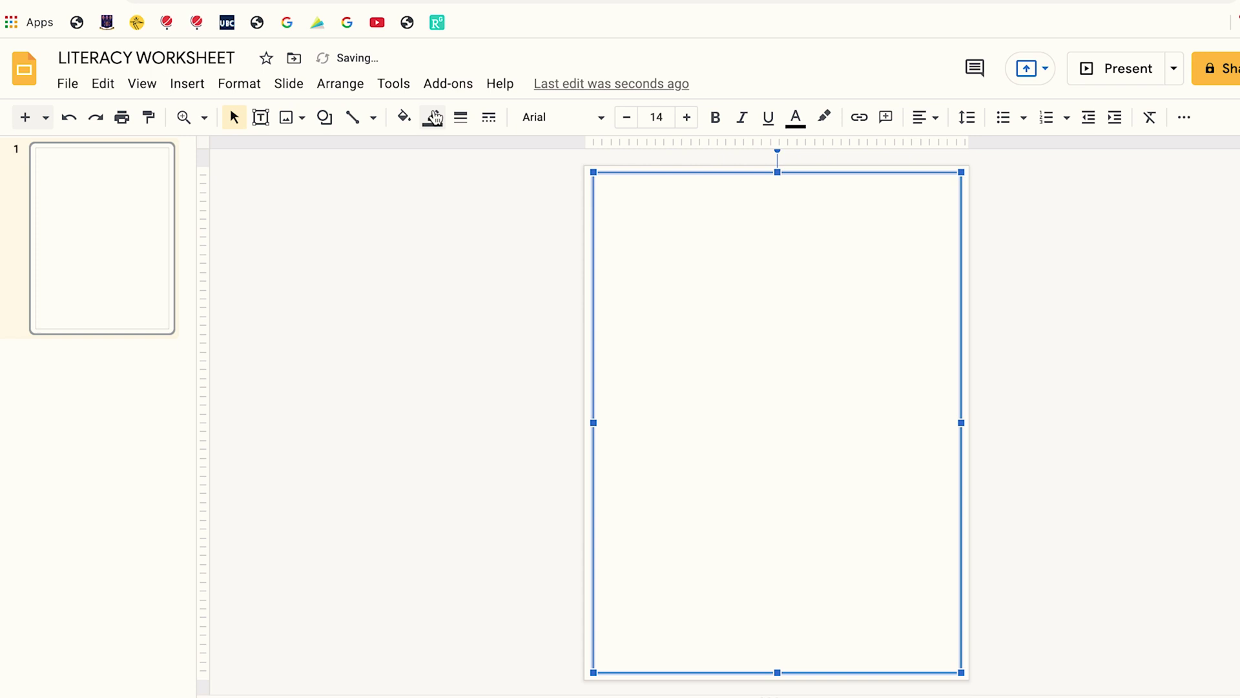
{"action": "left_click", "coordinate": [434, 118]}
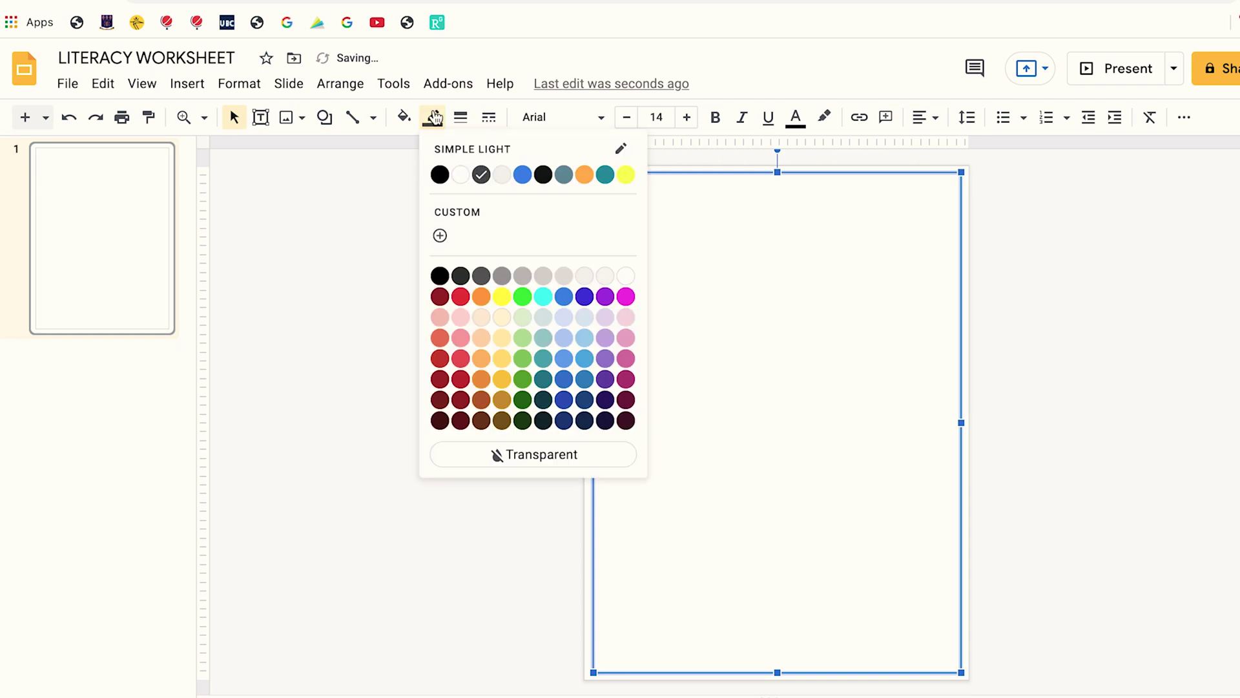
{"action": "left_click", "coordinate": [440, 174]}
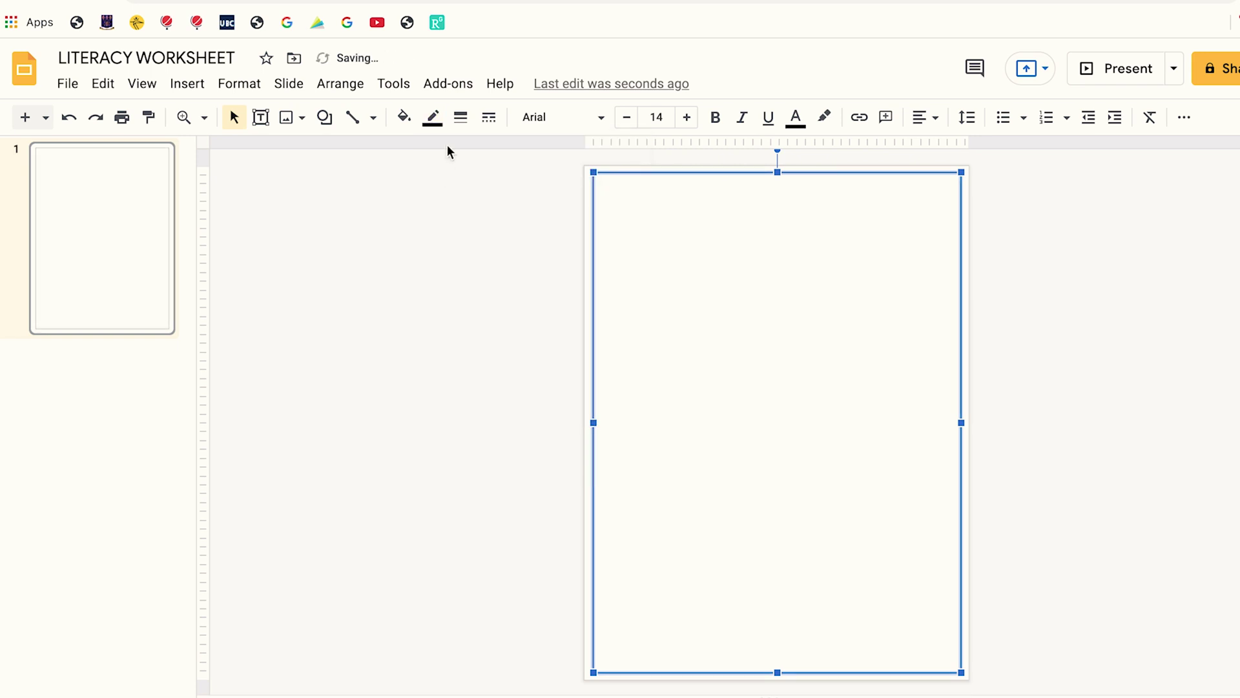
{"action": "left_click", "coordinate": [460, 116]}
{"action": "left_click", "coordinate": [488, 210]}
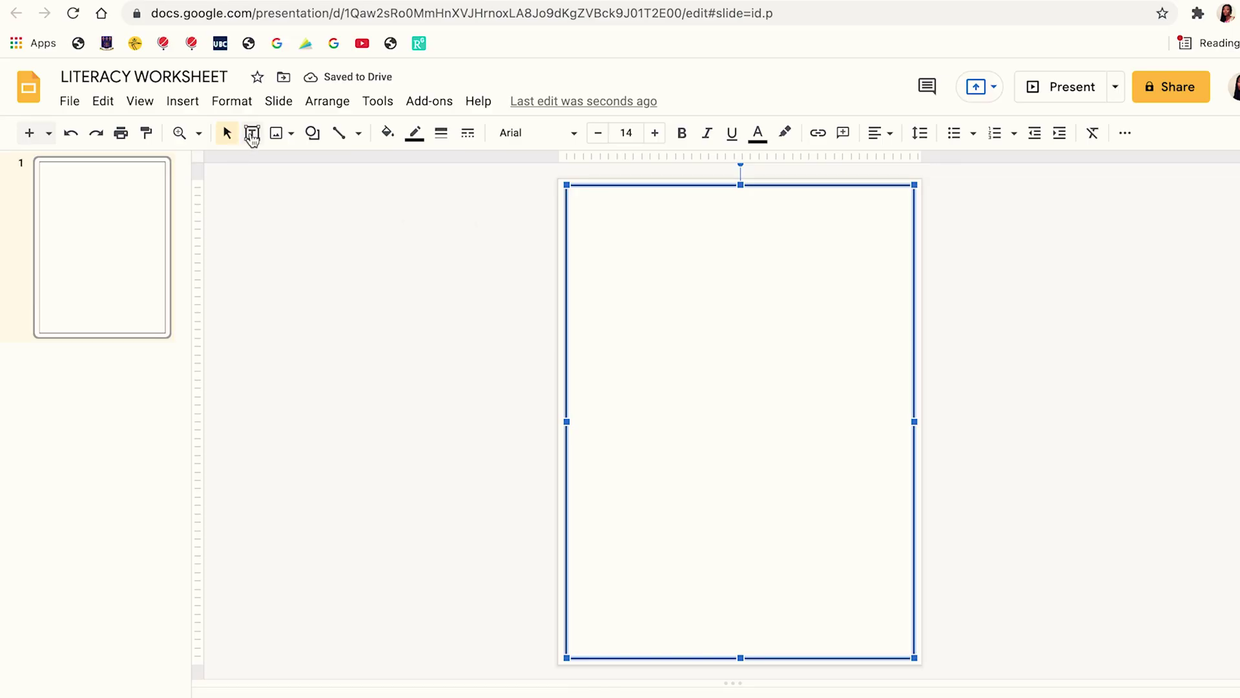
Add a NAME text box at the top-left in Arial Rounded, size 32.
{"action": "left_click", "coordinate": [252, 134]}
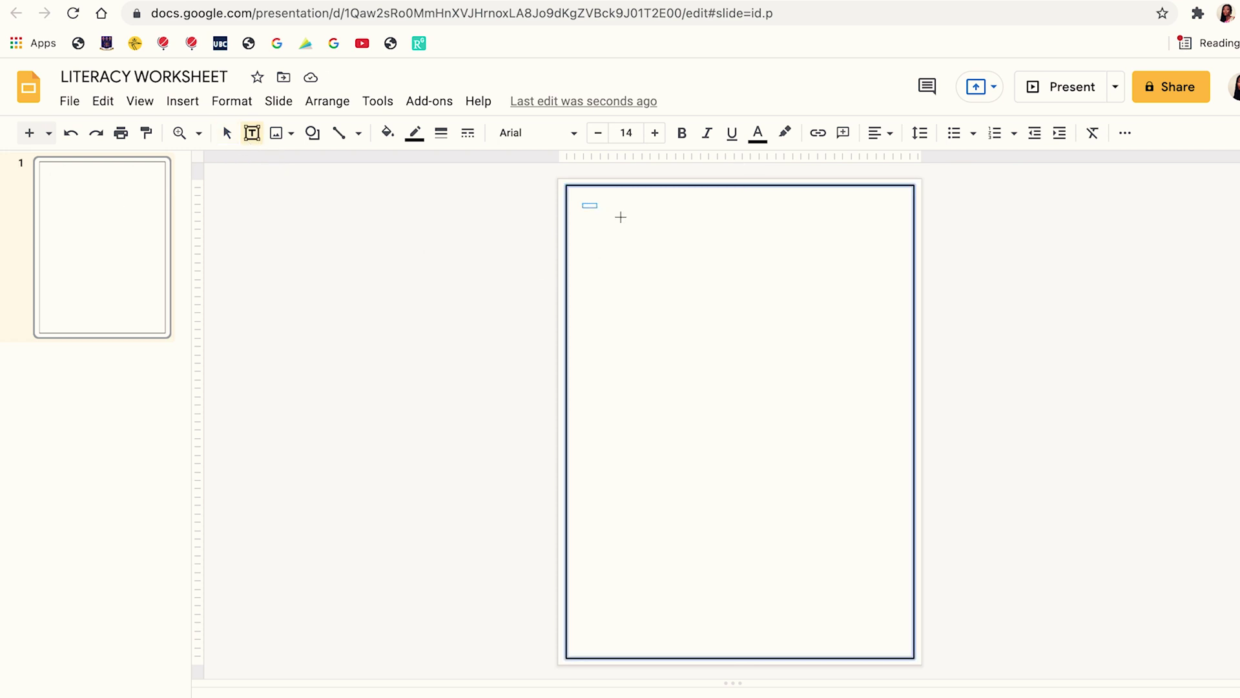
{"action": "left_click_drag", "start_coordinate": [709, 236], "coordinate": [708, 236]}
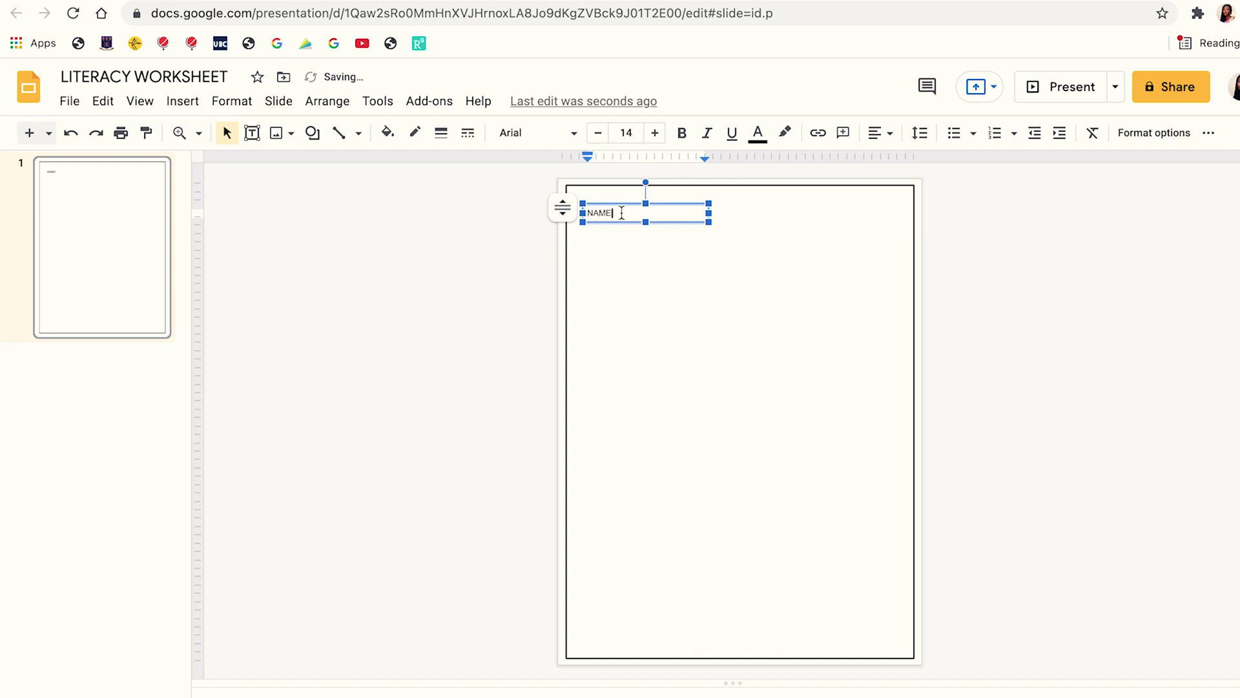
{"action": "left_click", "coordinate": [537, 132]}
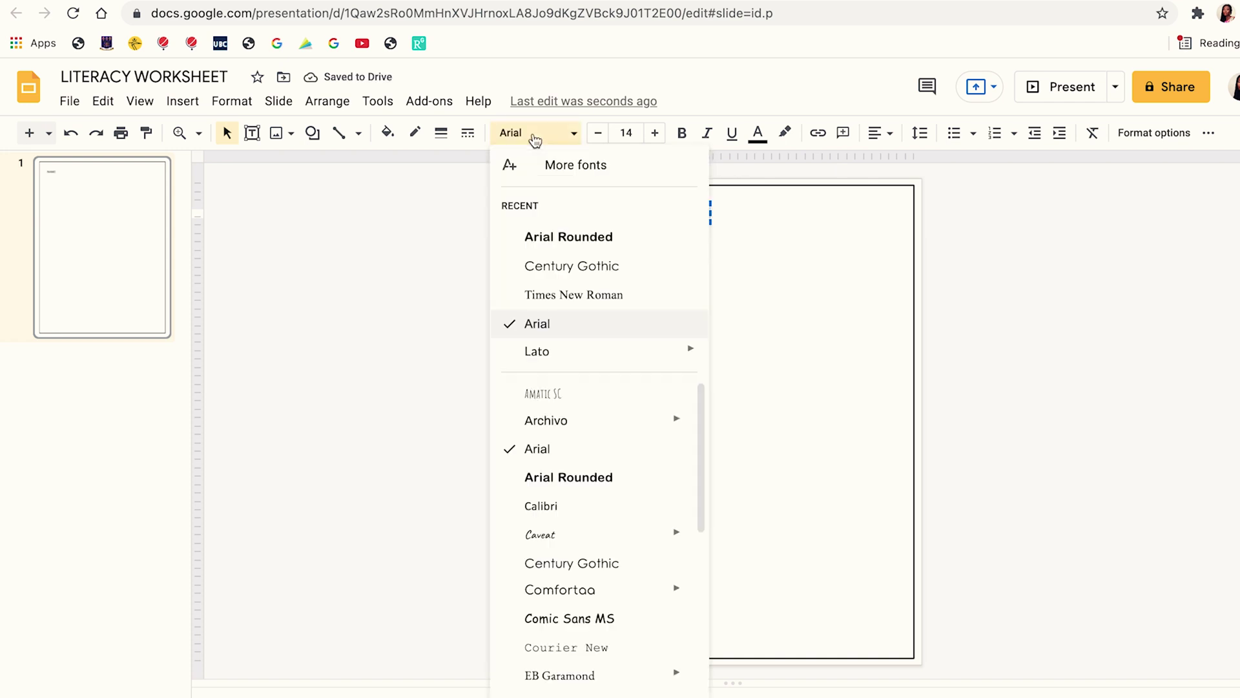
{"action": "left_click", "coordinate": [553, 235]}
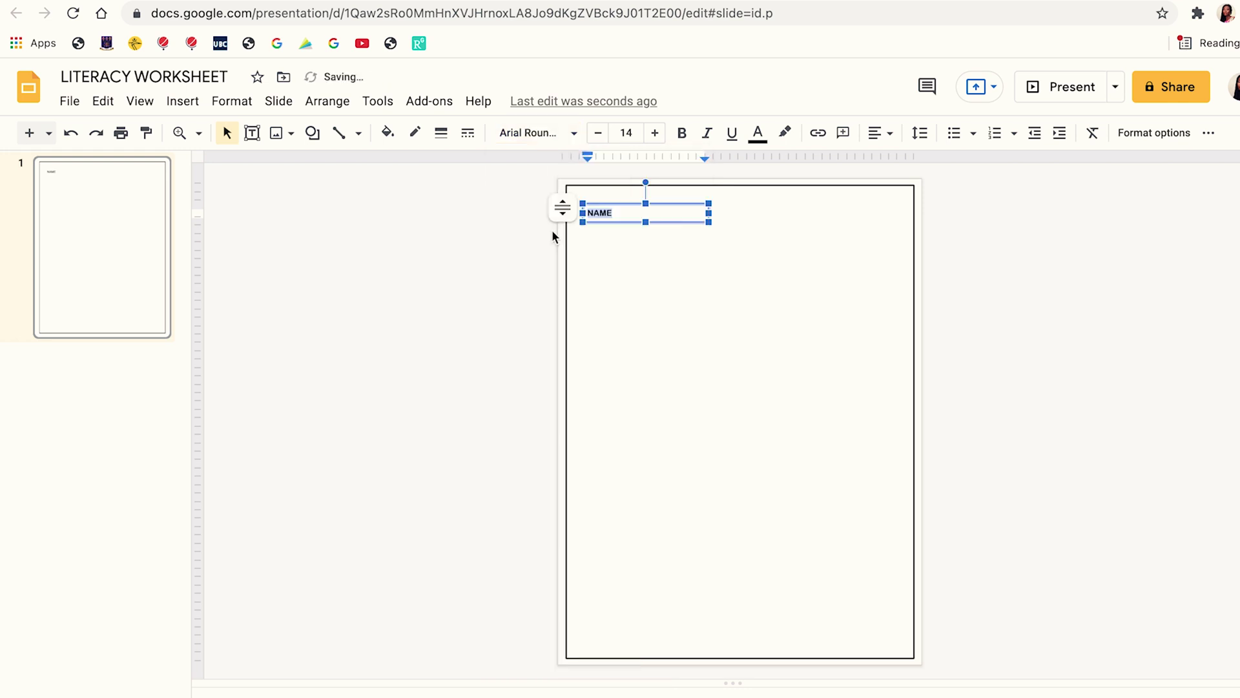
{"action": "left_click", "coordinate": [655, 131]}
{"action": "left_click", "coordinate": [654, 131]}
{"action": "left_click", "coordinate": [655, 132]}
{"action": "left_click", "coordinate": [654, 132]}
{"action": "left_click", "coordinate": [654, 132]}
{"action": "left_click", "coordinate": [655, 132]}
{"action": "left_click", "coordinate": [654, 132]}
{"action": "left_click", "coordinate": [655, 131]}
{"action": "left_click", "coordinate": [654, 132]}
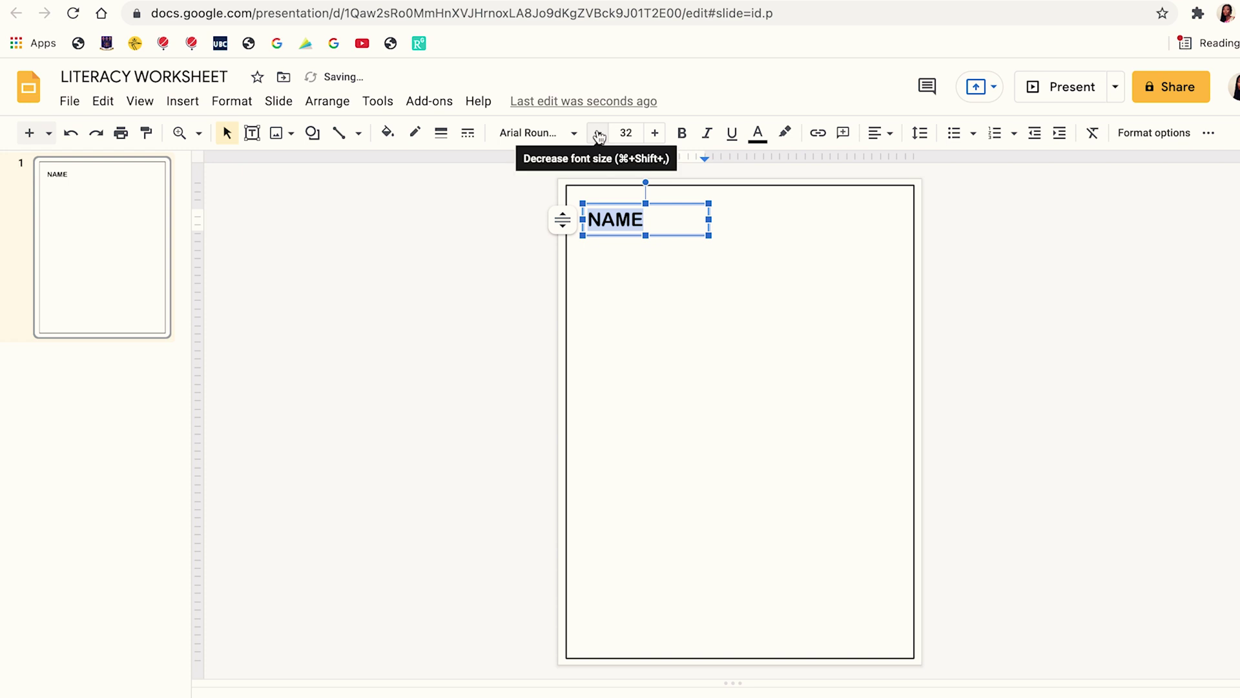
{"action": "left_click", "coordinate": [696, 219]}
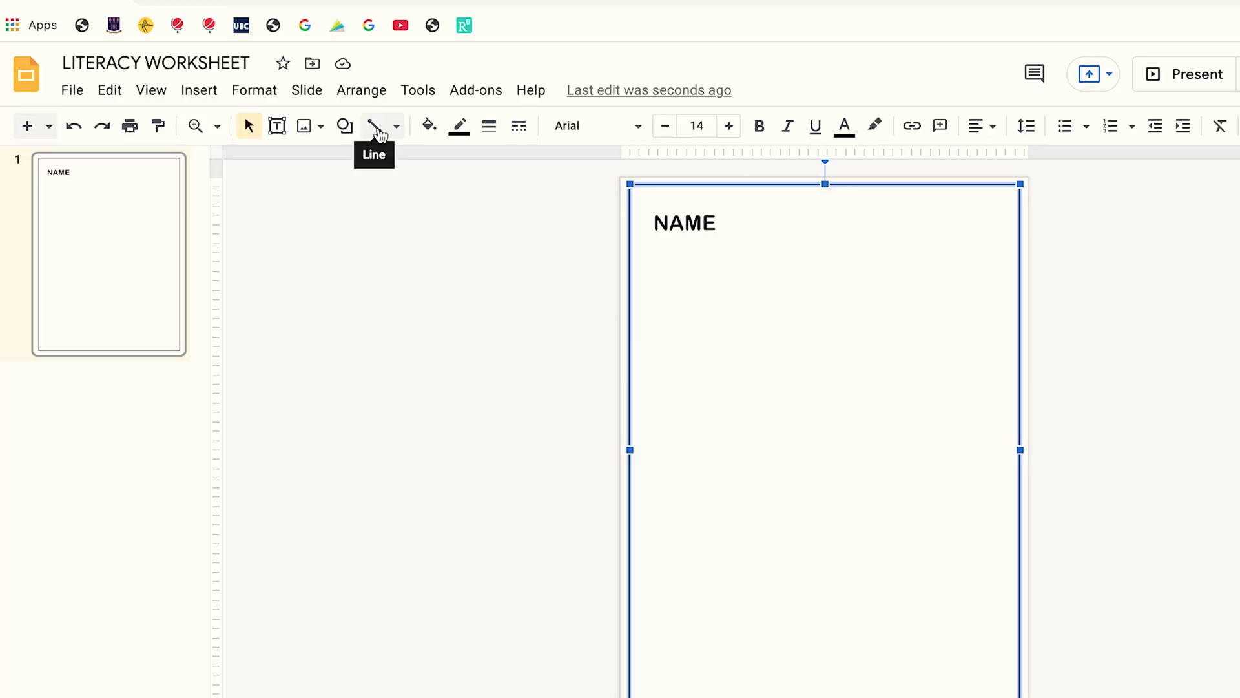
Draw a horizontal writing line just to the right of NAME.
{"action": "left_click", "coordinate": [377, 130]}
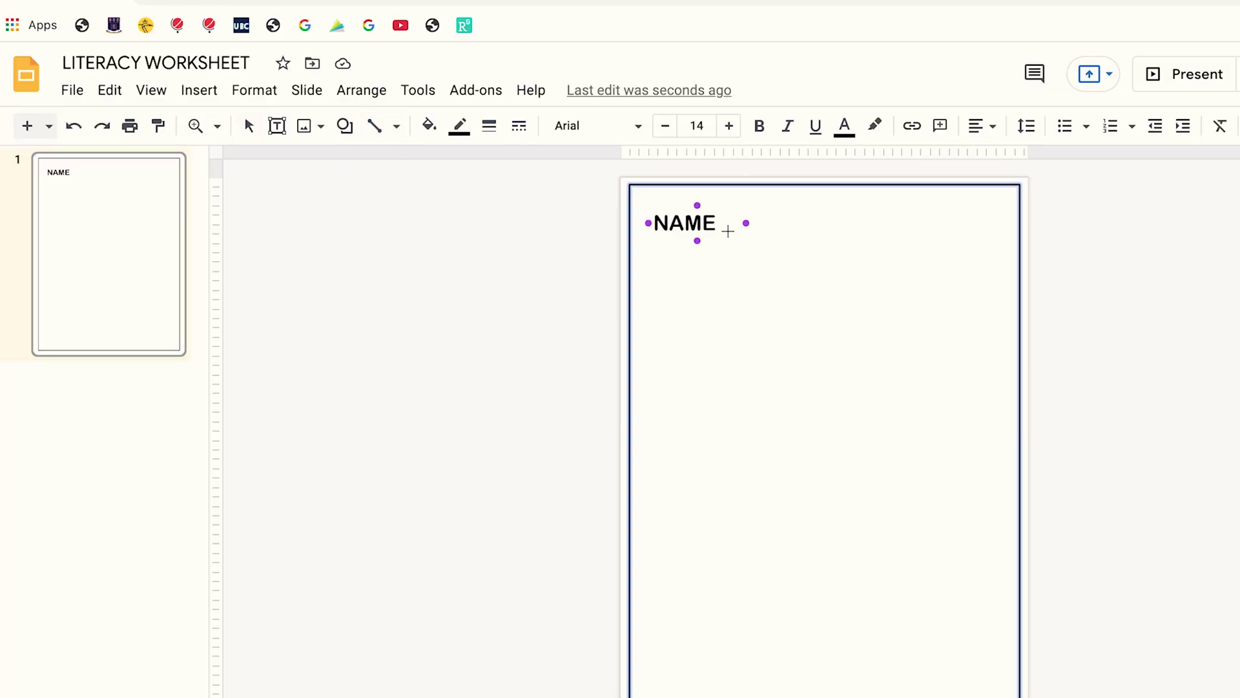
{"action": "left_click_drag", "start_coordinate": [979, 235], "coordinate": [993, 226]}
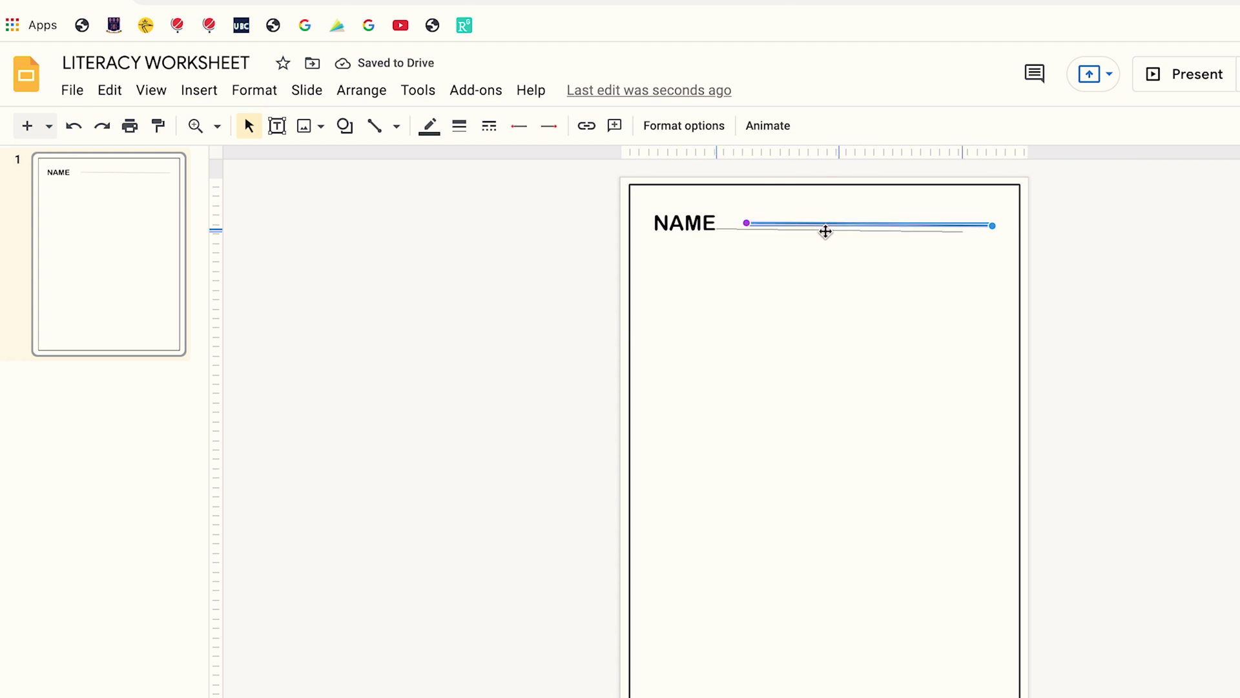
{"action": "left_click_drag", "start_coordinate": [827, 231], "coordinate": [832, 231]}
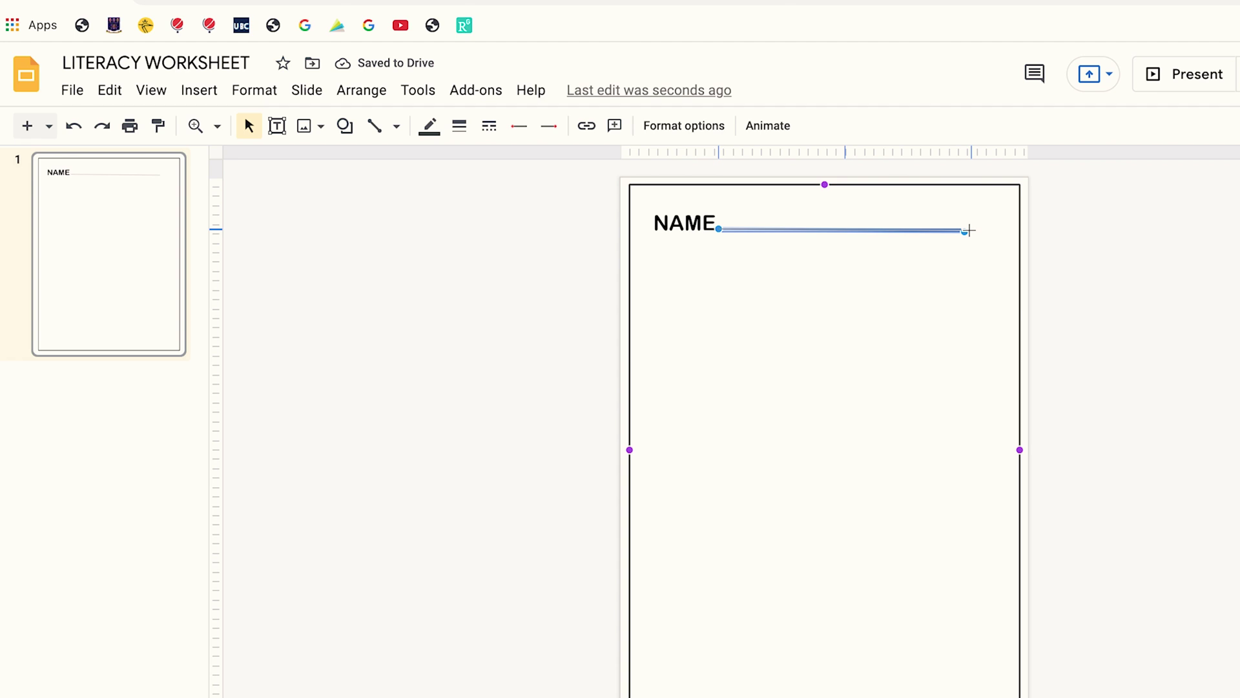
{"action": "left_click_drag", "start_coordinate": [969, 230], "coordinate": [970, 230]}
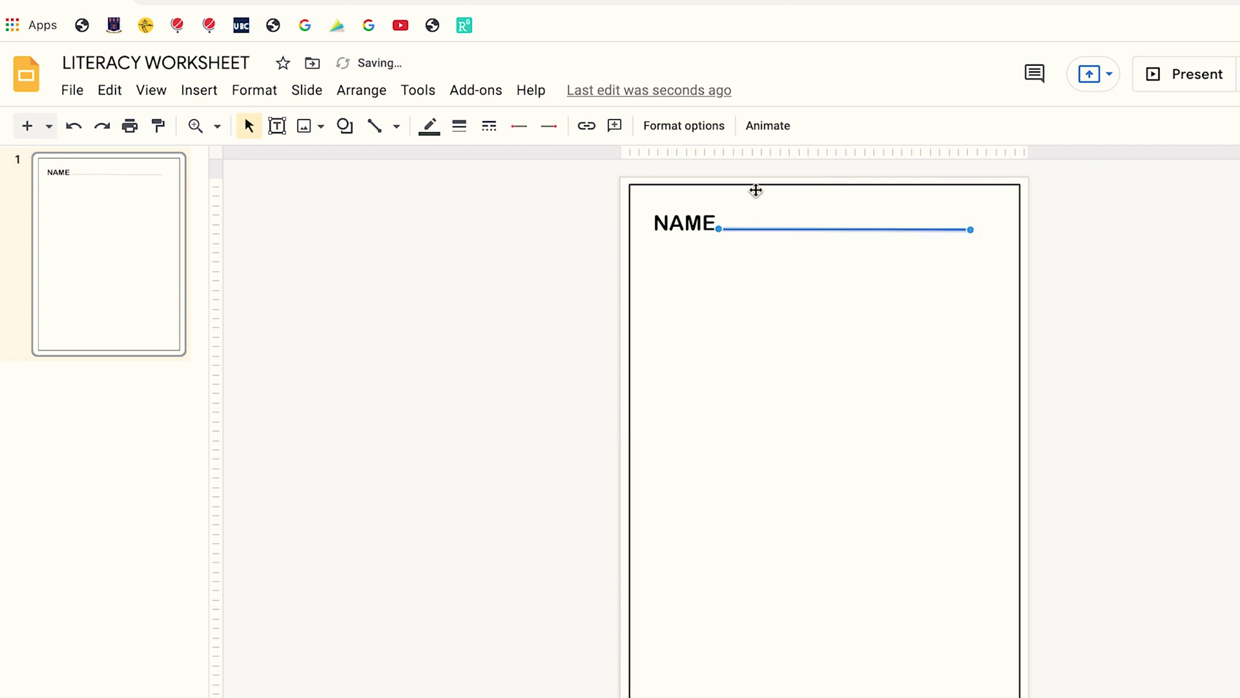
Make the NAME writing line black and 3px thick.
{"action": "left_click", "coordinate": [429, 127]}
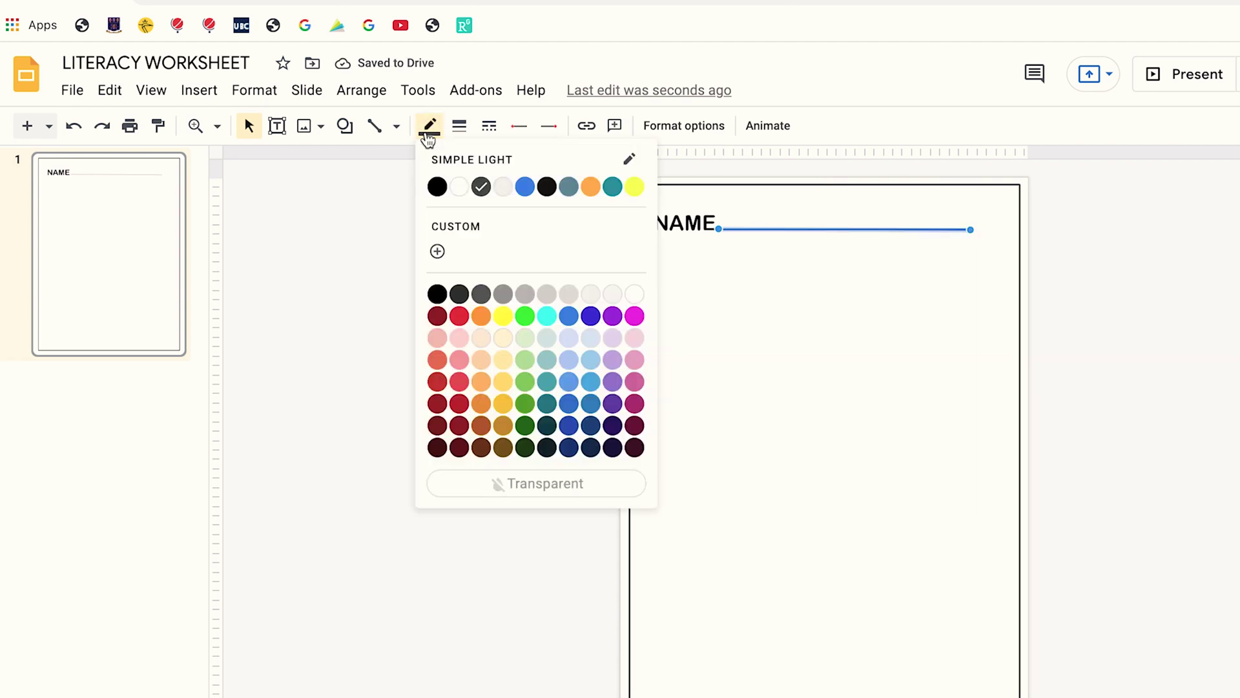
{"action": "left_click", "coordinate": [438, 187]}
{"action": "left_click", "coordinate": [462, 128]}
{"action": "left_click", "coordinate": [487, 224]}
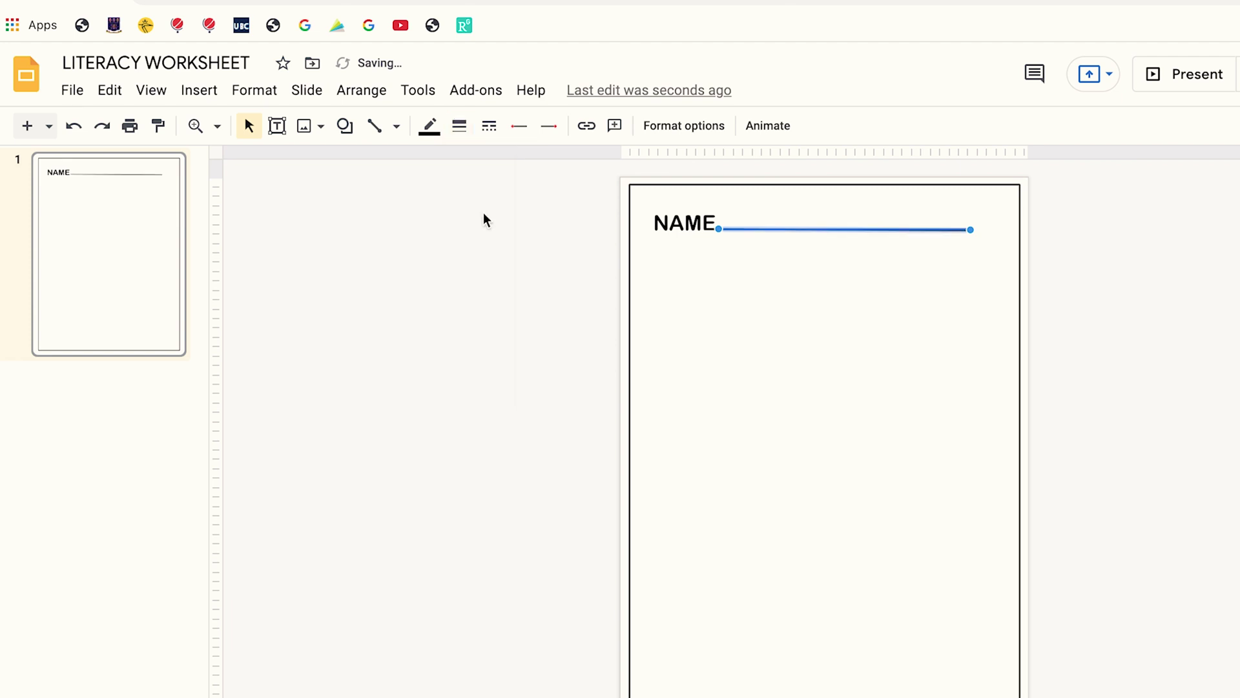
{"action": "left_click", "coordinate": [279, 127]}
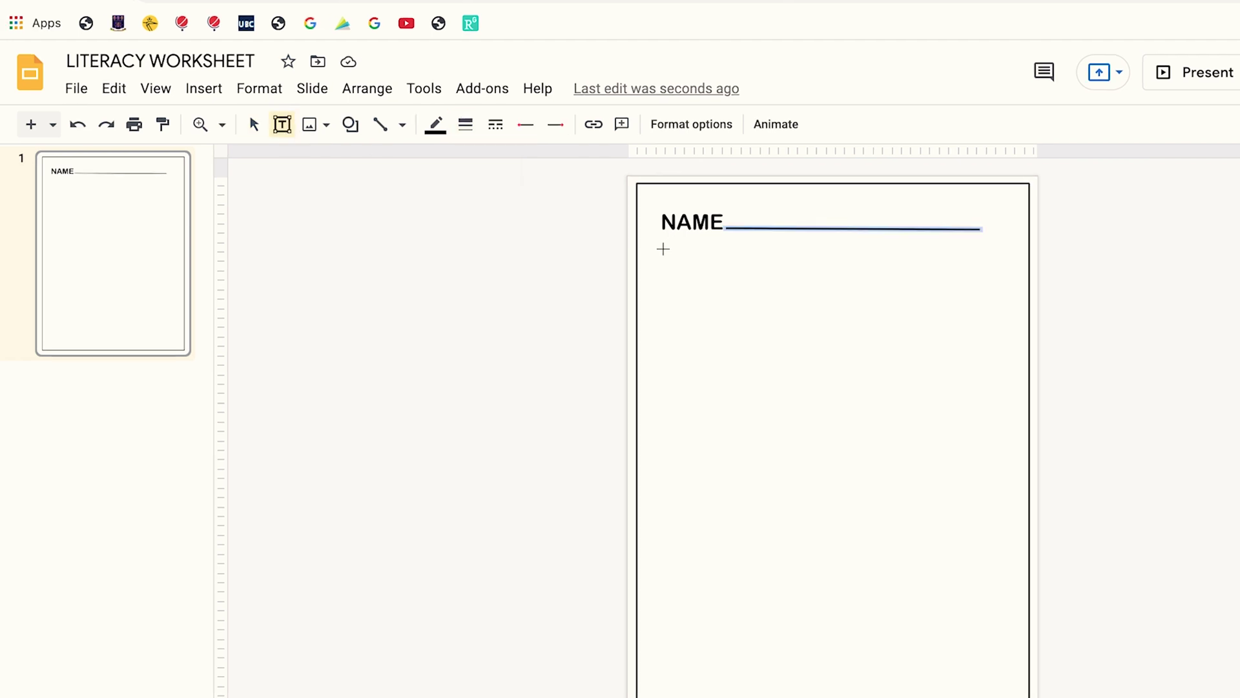
Add 'COLOUR ALL THE VERBS BLUE.' below the NAME line in larger Arial Rounded text.
{"action": "left_click_drag", "start_coordinate": [903, 259], "coordinate": [787, 246]}
{"action": "type", "text": "COLOUR ALL THE VERBS BLUE"}
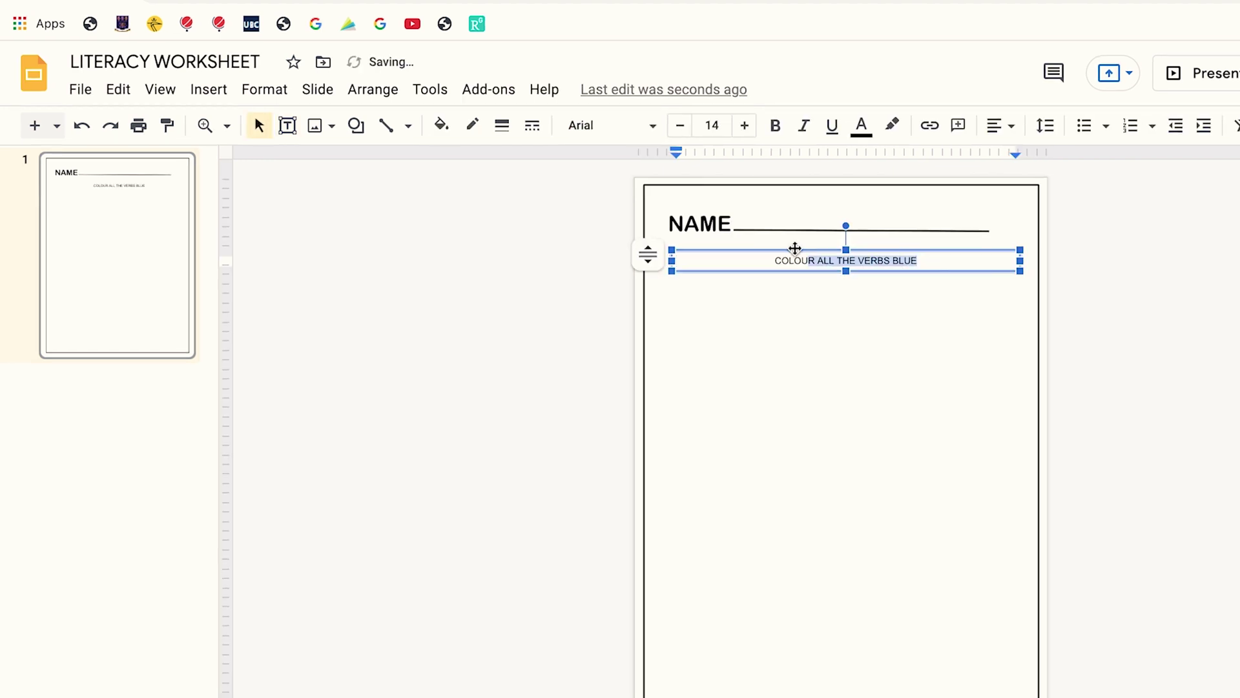
{"action": "left_click", "coordinate": [649, 126]}
{"action": "left_click", "coordinate": [643, 242]}
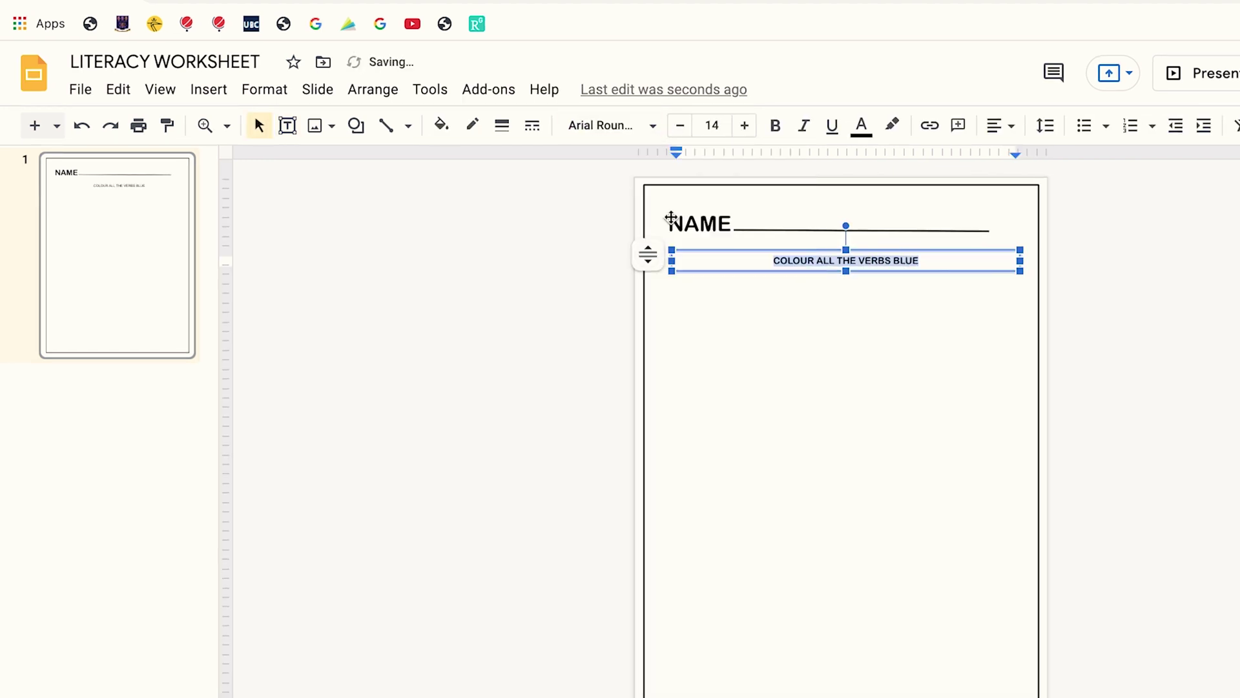
{"action": "left_click", "coordinate": [927, 261]}
{"action": "left_click_drag", "start_coordinate": [919, 263], "coordinate": [790, 267]}
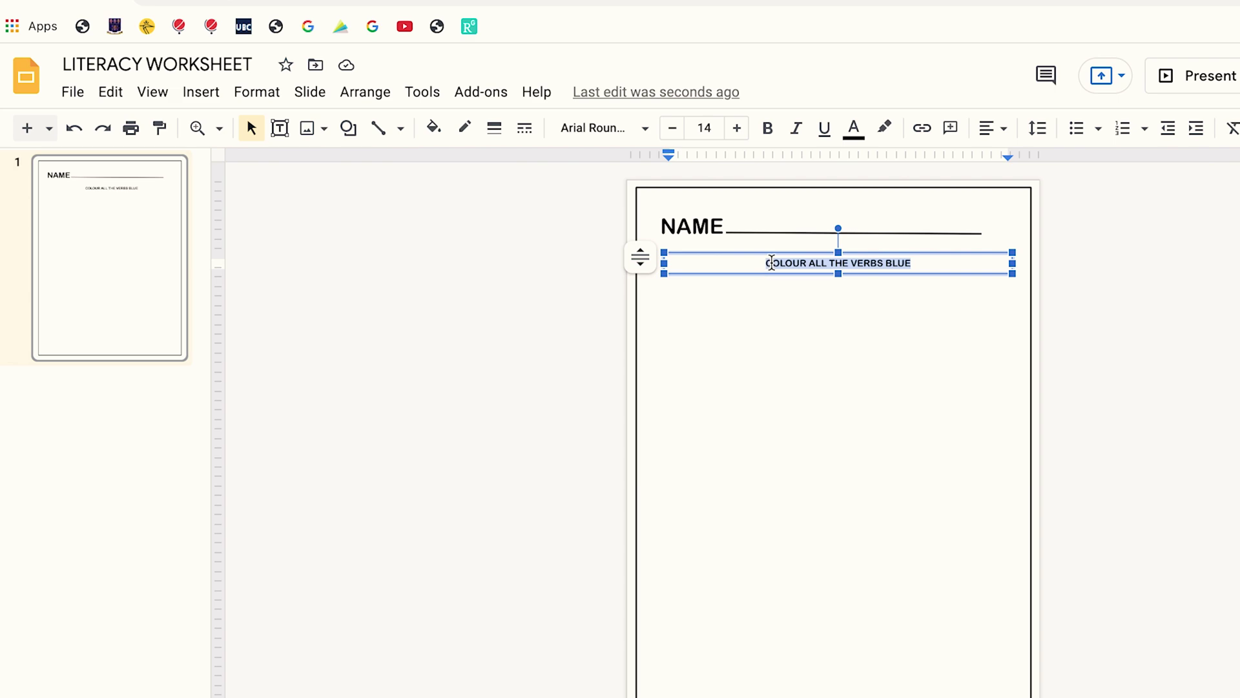
{"action": "left_click", "coordinate": [737, 128]}
{"action": "left_click", "coordinate": [737, 128]}
{"action": "left_click", "coordinate": [737, 128]}
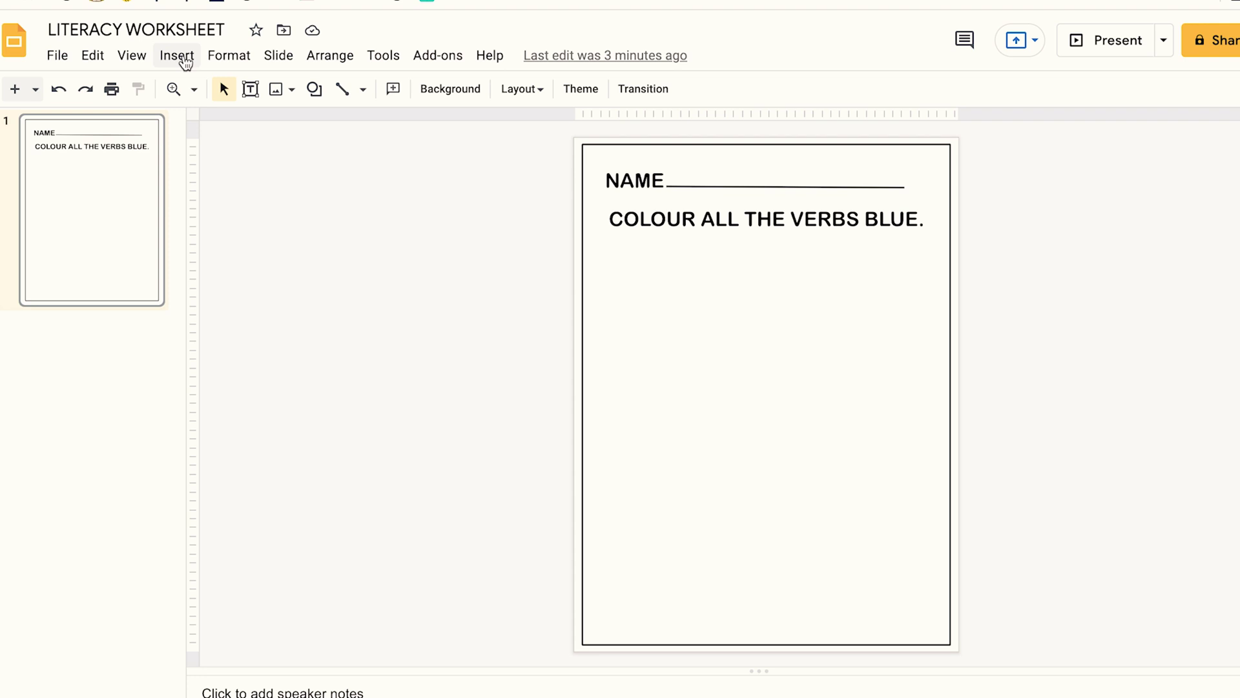
{"action": "left_click", "coordinate": [184, 61]}
{"action": "mouse_move", "coordinate": [233, 97]}
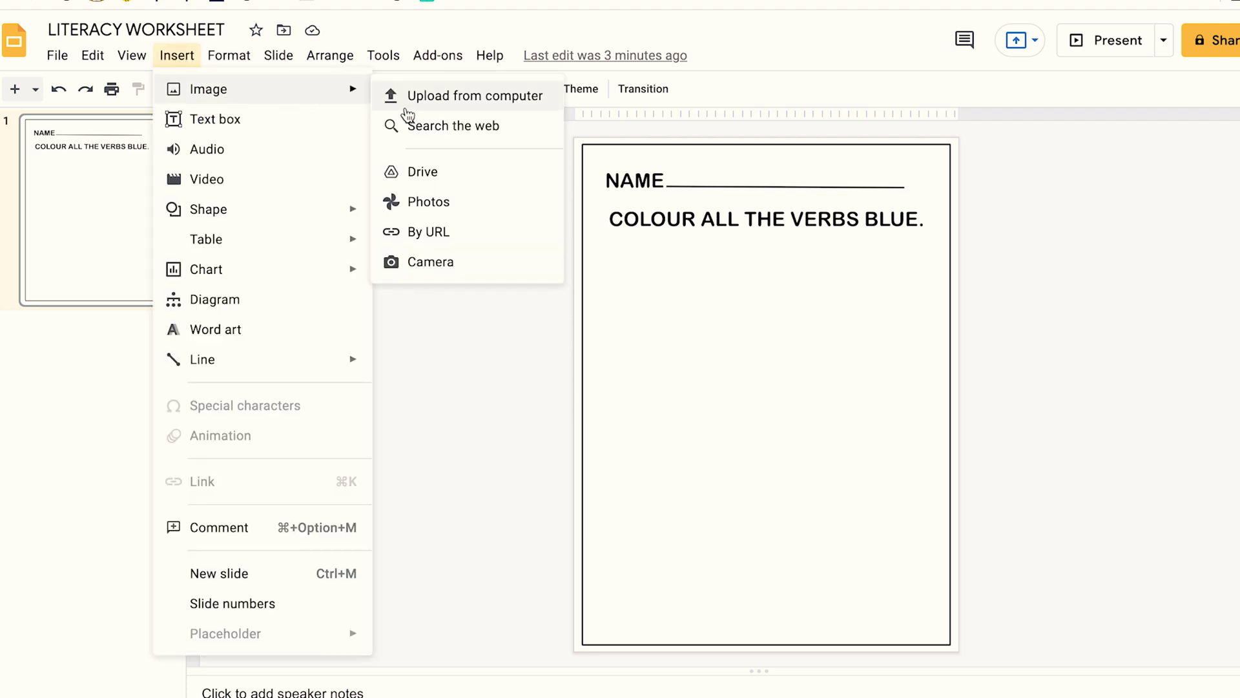
{"action": "left_click", "coordinate": [429, 127]}
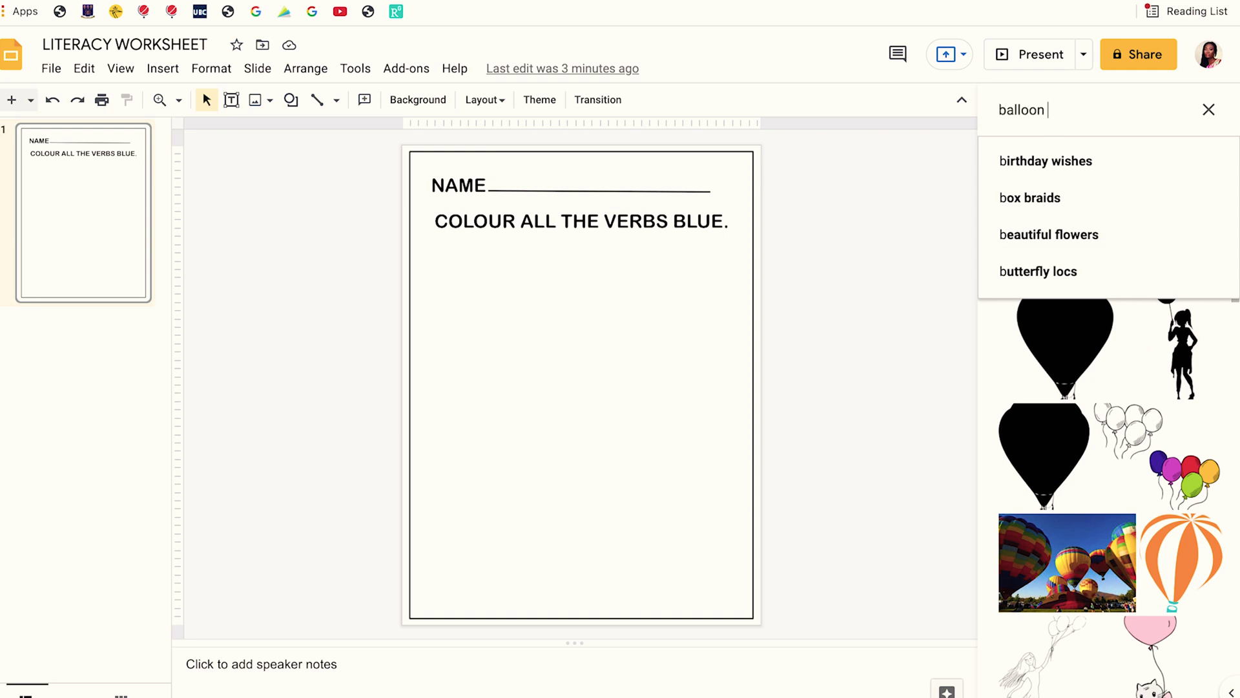
{"action": "type", "text": "balloon outline"}
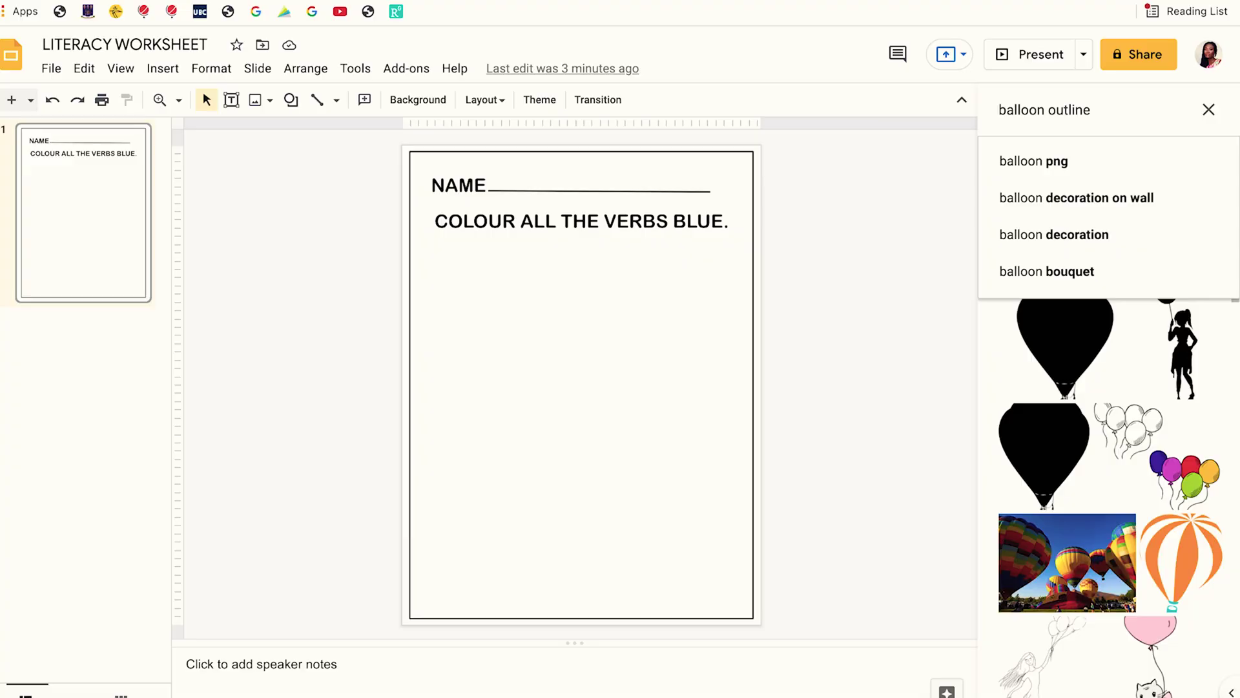
{"action": "key", "text": "Return"}
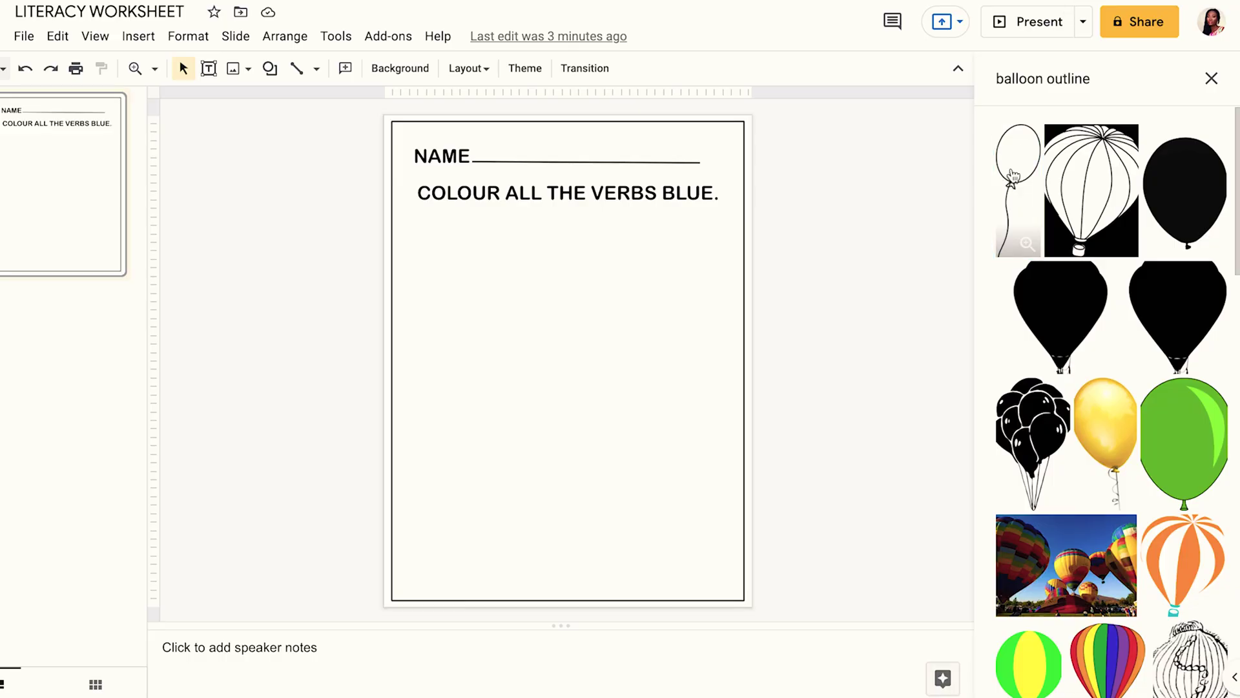
{"action": "left_click", "coordinate": [1013, 176]}
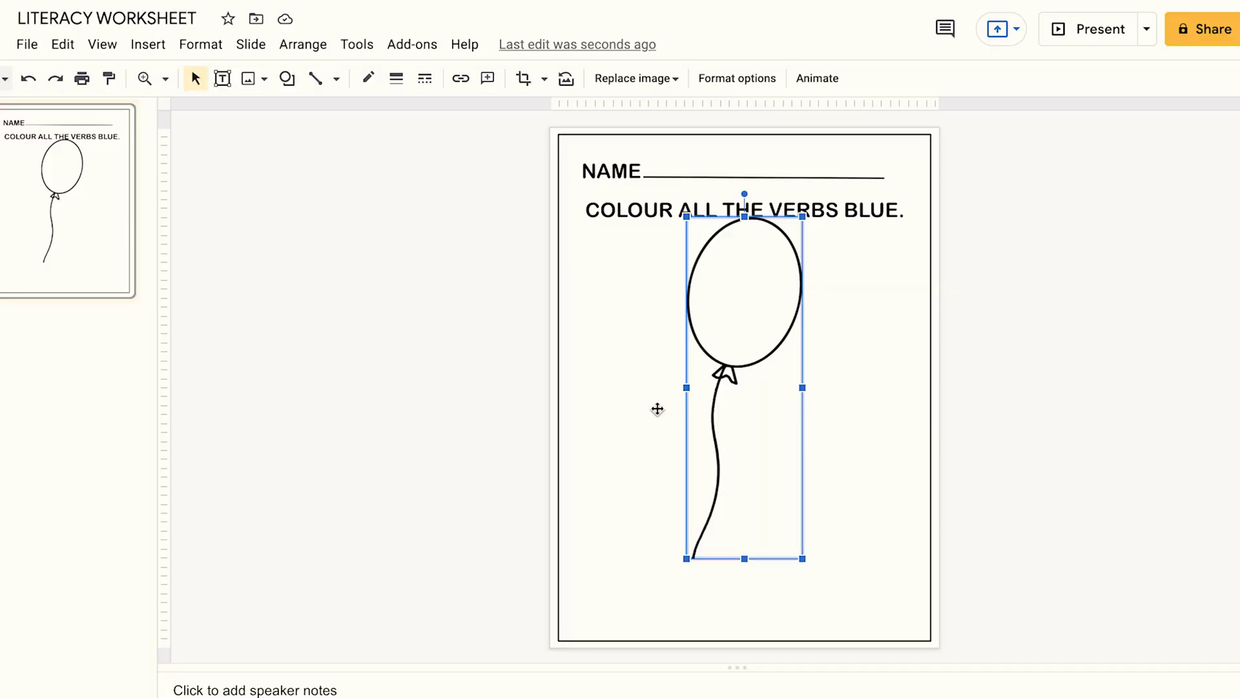
Crop the balloon image's string short and place it under the heading at the left.
{"action": "left_click", "coordinate": [658, 409]}
{"action": "left_click", "coordinate": [757, 363]}
{"action": "left_click_drag", "start_coordinate": [757, 363], "coordinate": [668, 362]}
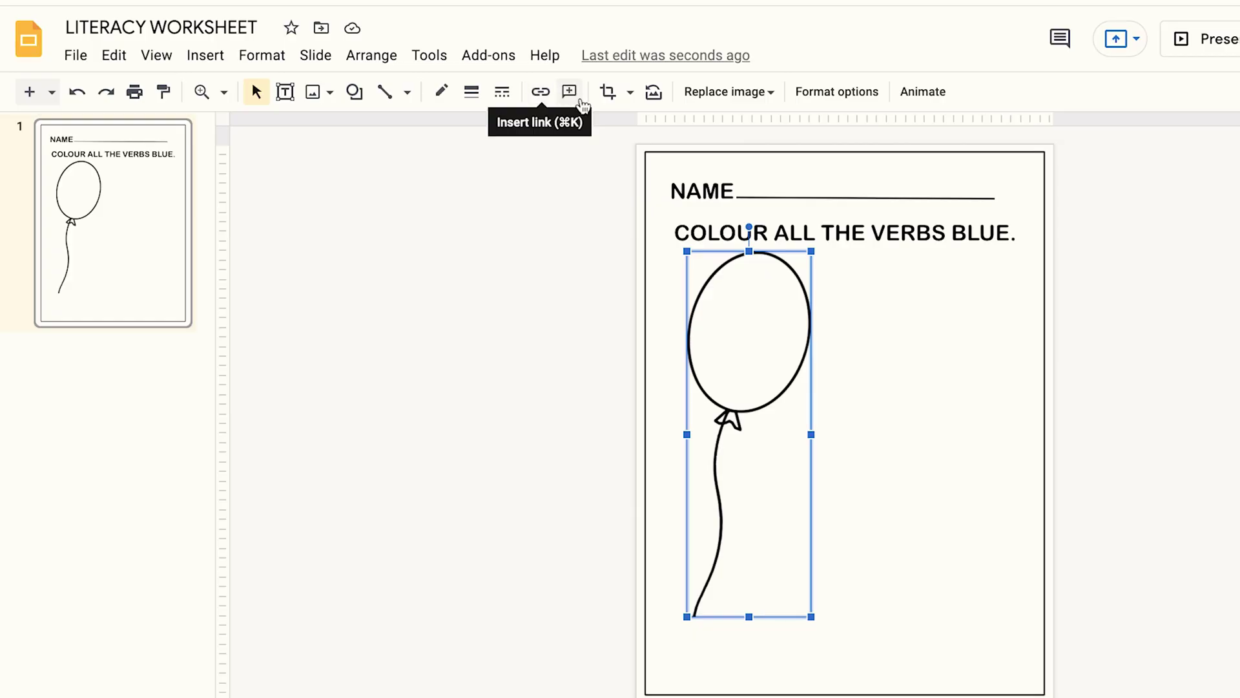
{"action": "left_click", "coordinate": [607, 92]}
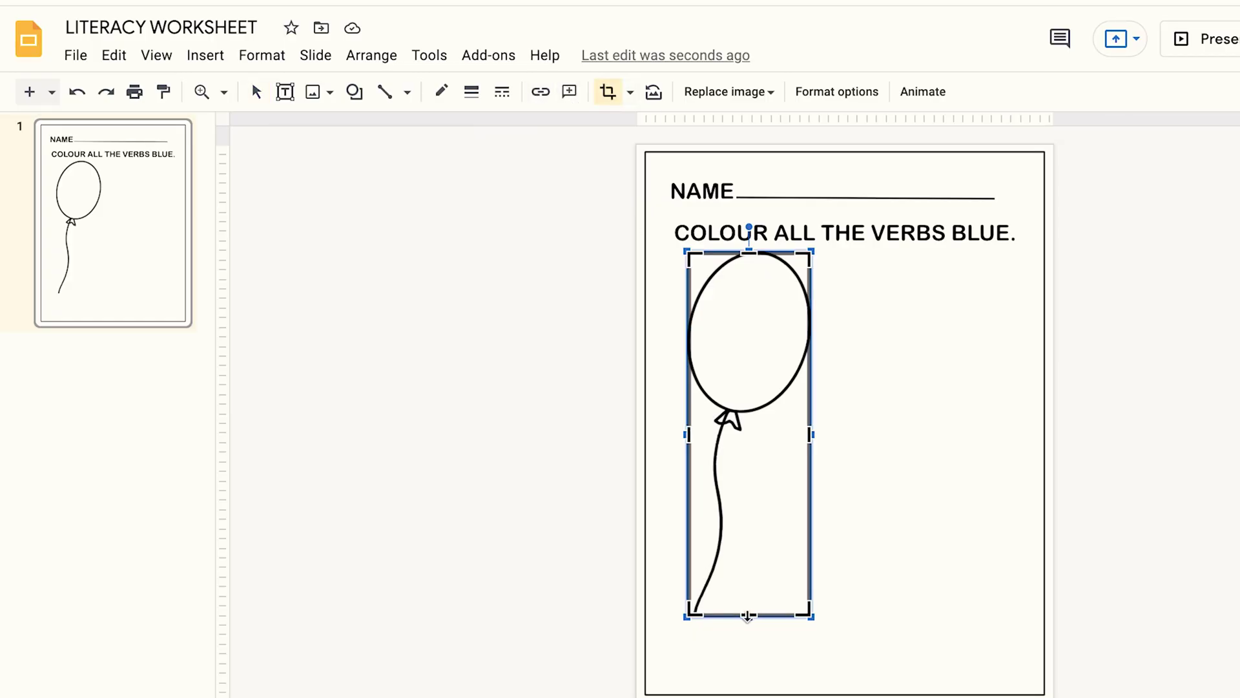
{"action": "left_click_drag", "start_coordinate": [745, 508], "coordinate": [745, 506]}
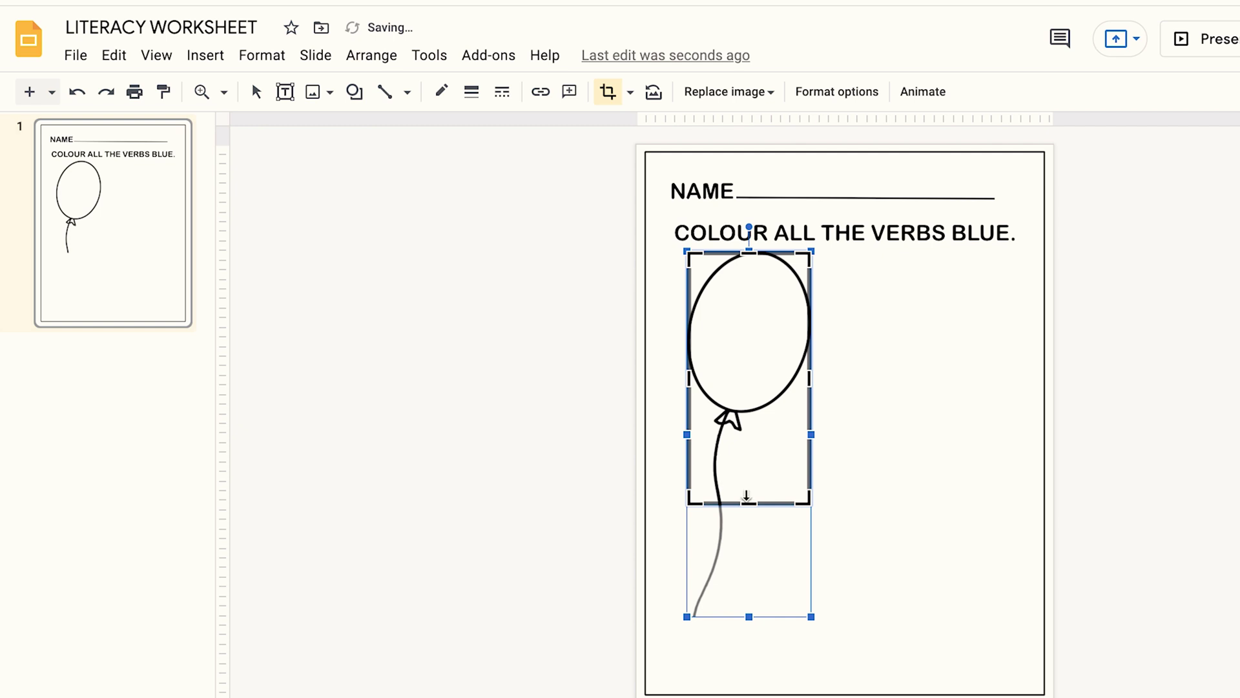
{"action": "key", "text": "Return"}
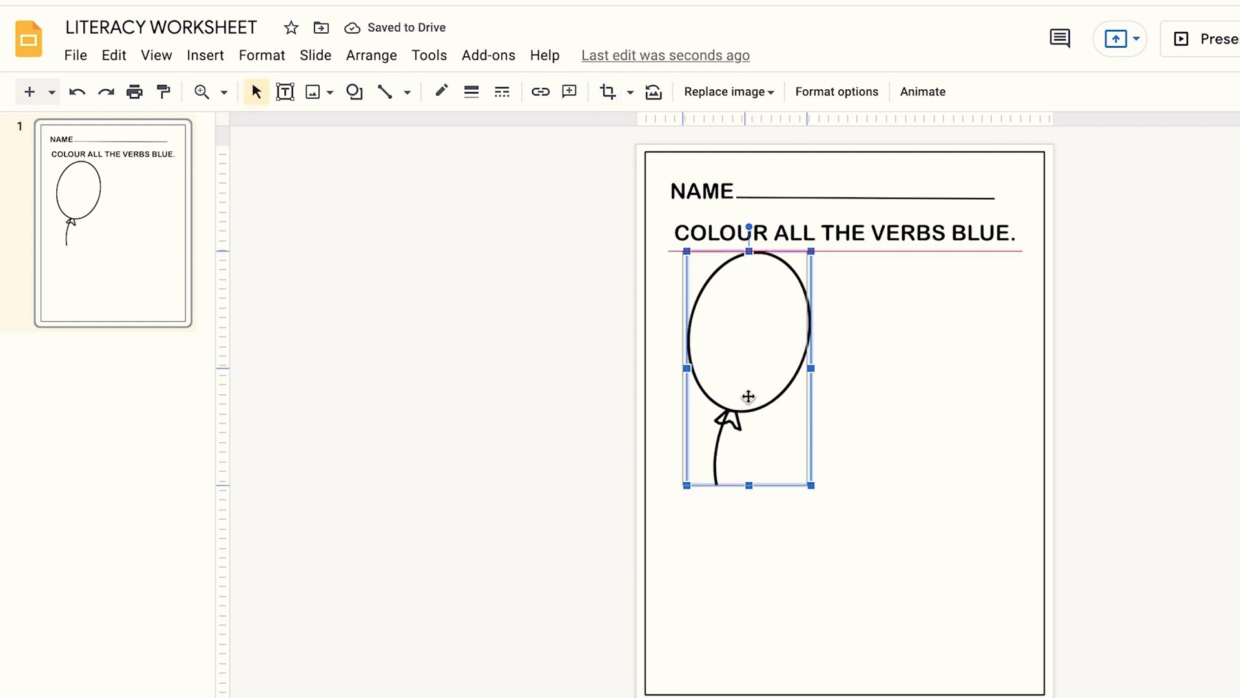
{"action": "left_click_drag", "start_coordinate": [753, 395], "coordinate": [746, 403]}
{"action": "left_click", "coordinate": [826, 412]}
{"action": "left_click", "coordinate": [753, 385]}
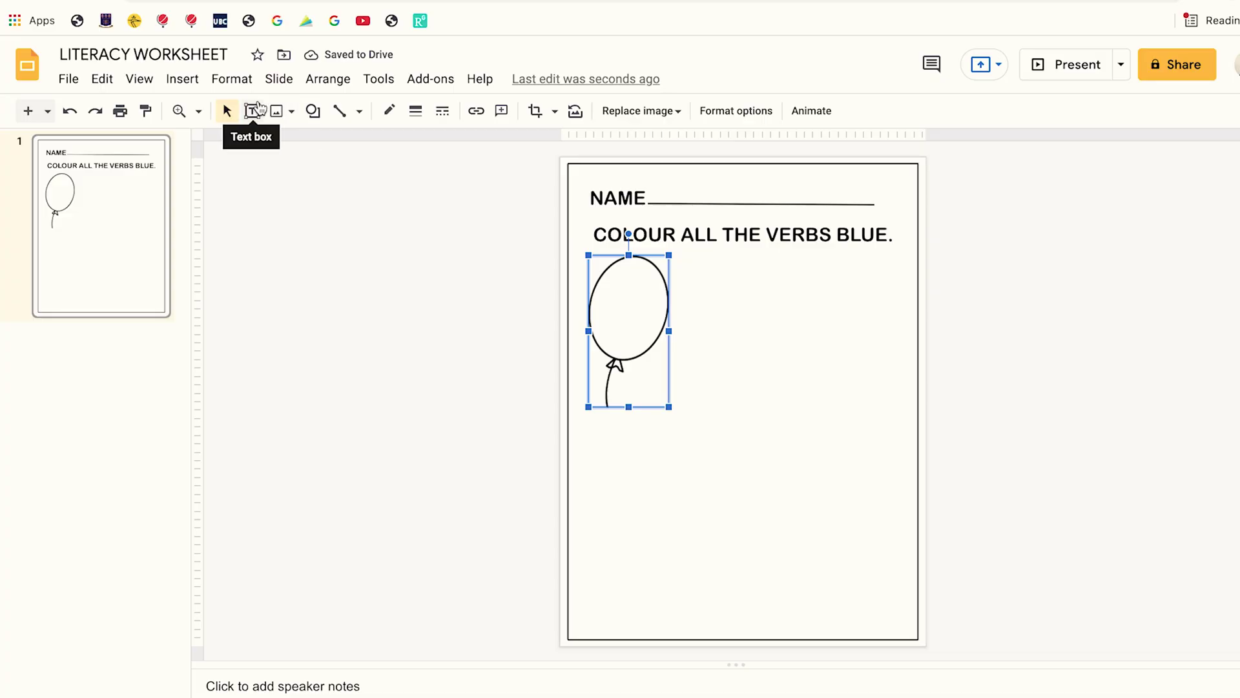
Create an empty text box inside the balloon set to Century Gothic 16 pt.
{"action": "left_click", "coordinate": [253, 111]}
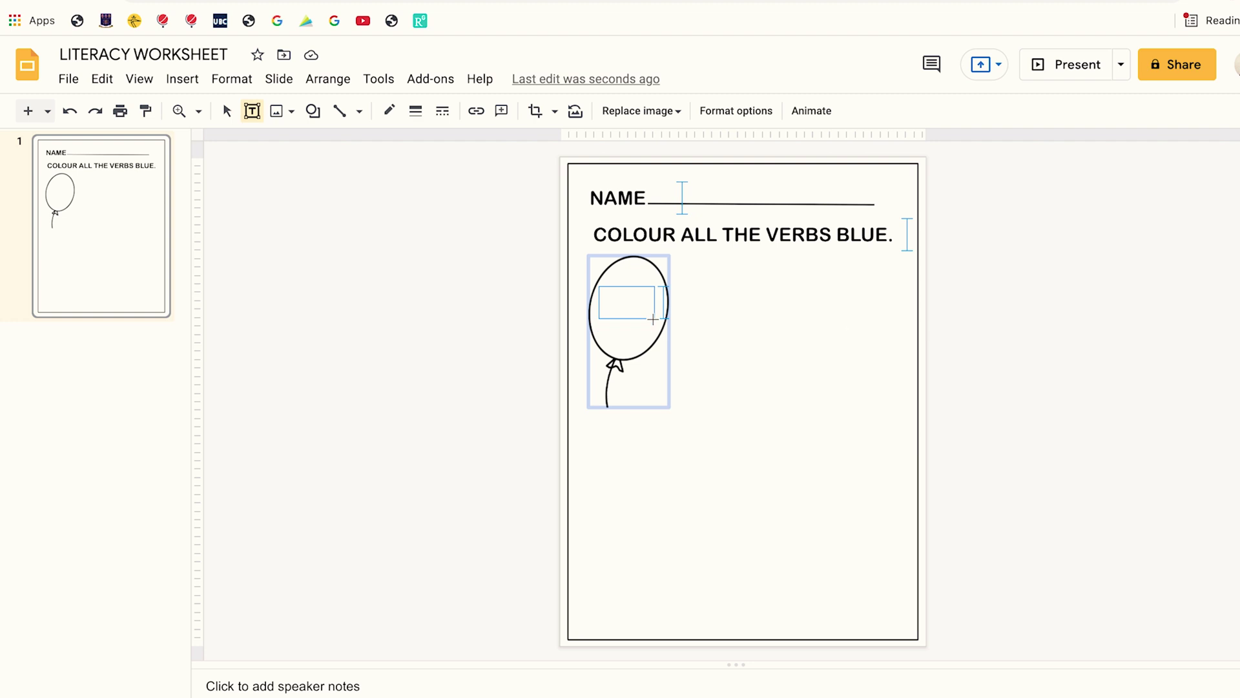
{"action": "left_click_drag", "start_coordinate": [660, 325], "coordinate": [661, 329]}
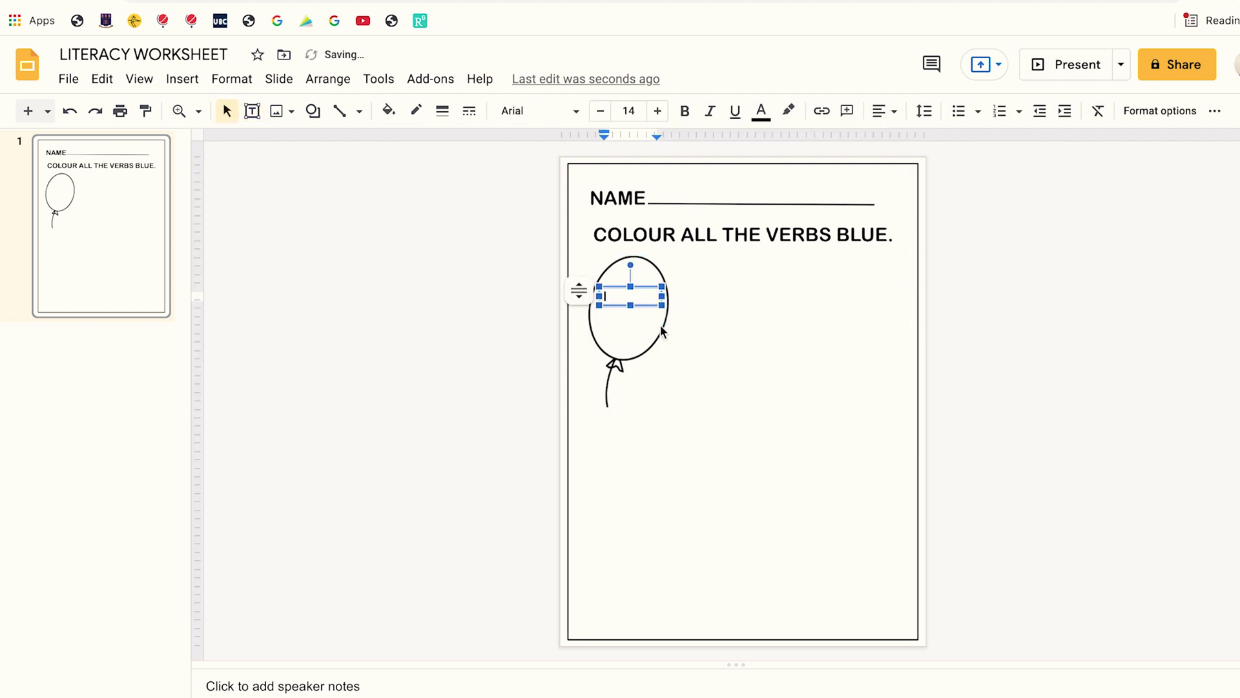
{"action": "left_click", "coordinate": [526, 112]}
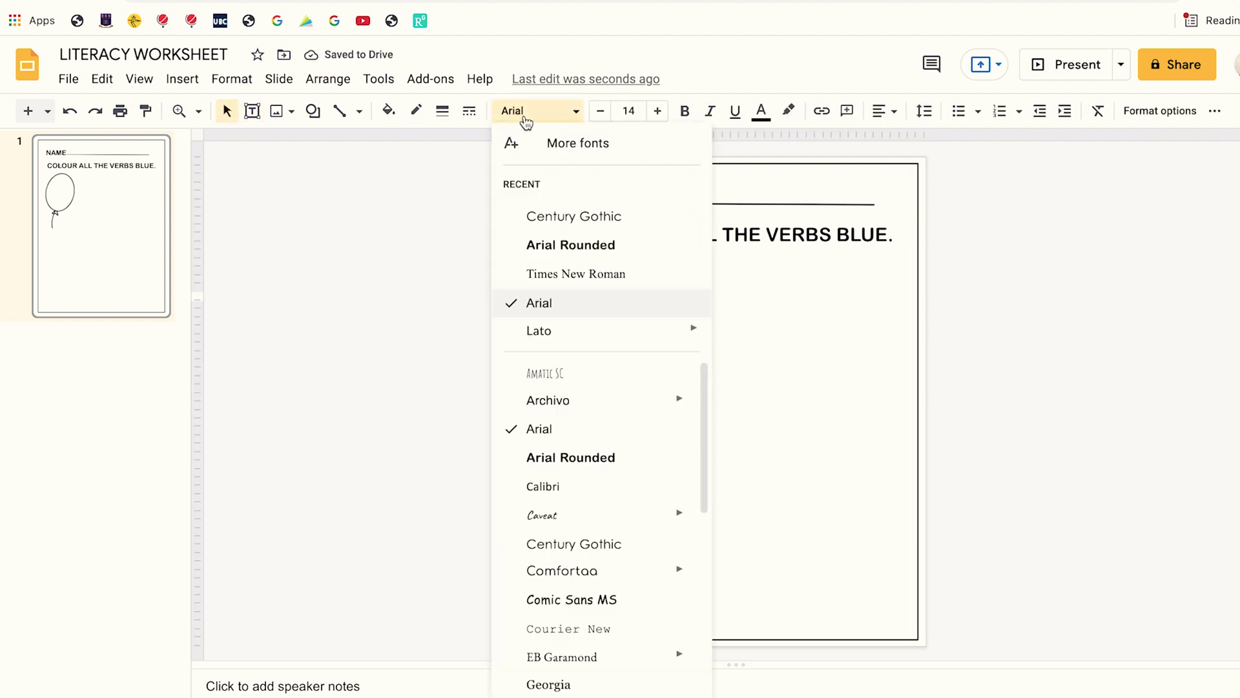
{"action": "left_click", "coordinate": [575, 215]}
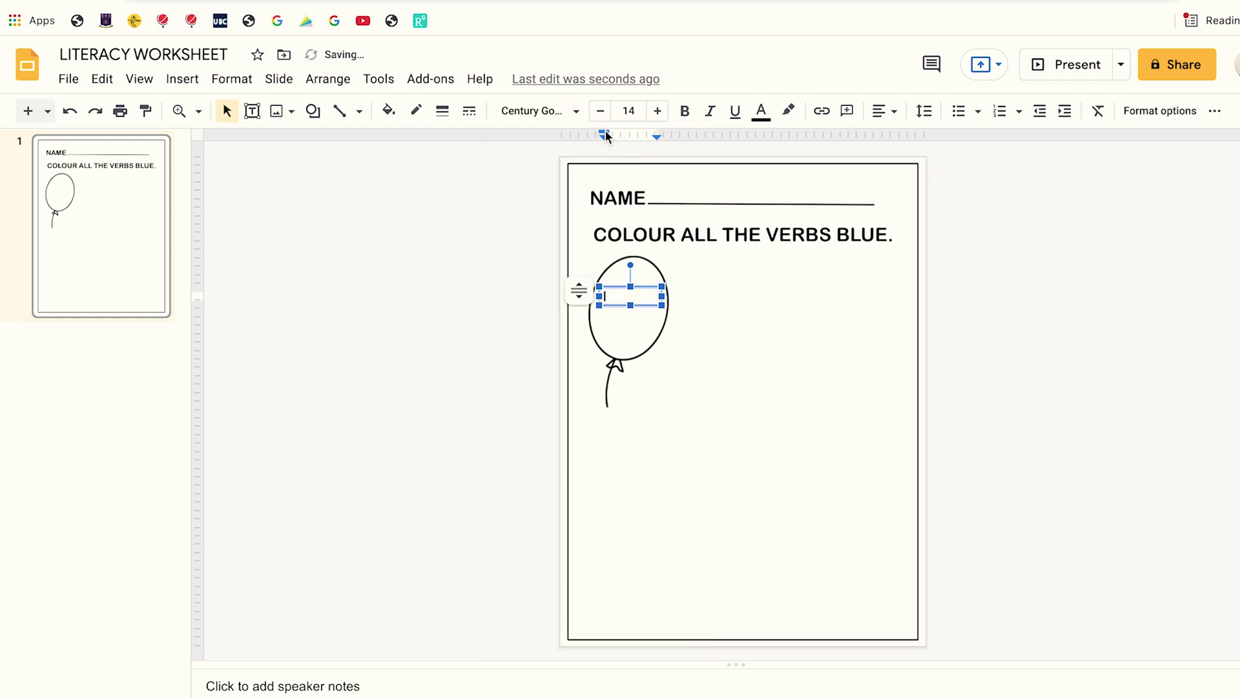
{"action": "double_click", "coordinate": [654, 114]}
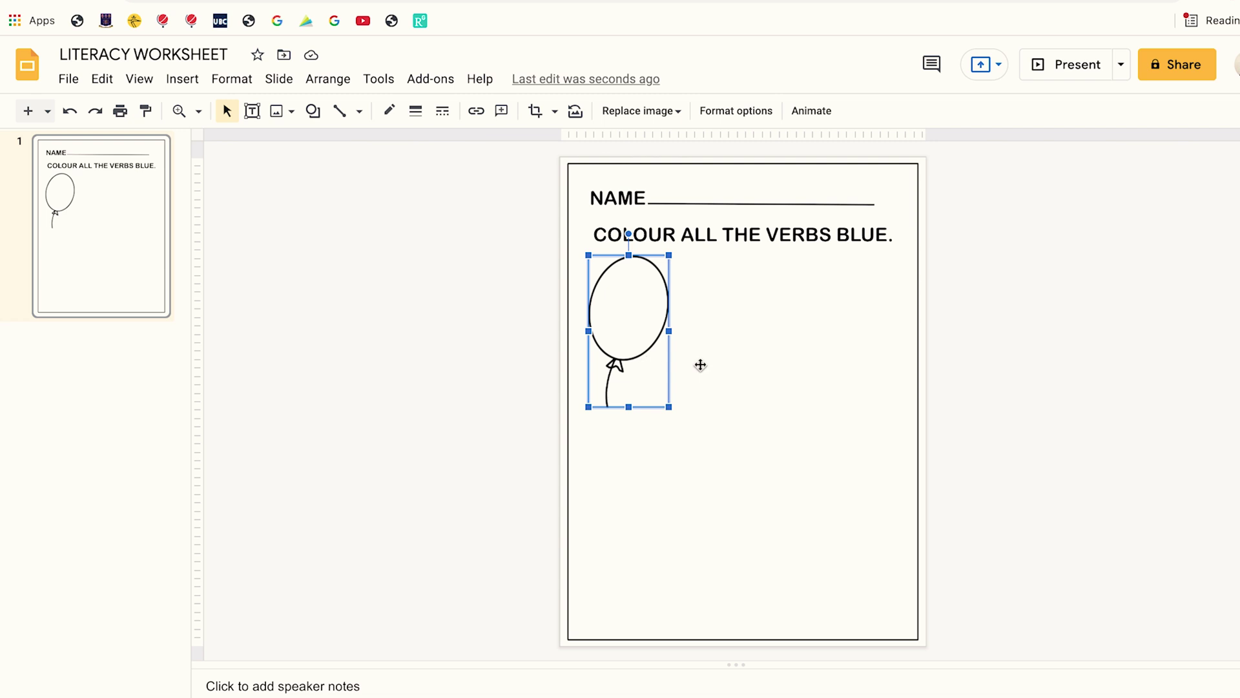
Duplicate the balloon with its text box and place the copies across the right of the first row.
{"action": "left_click", "coordinate": [700, 365]}
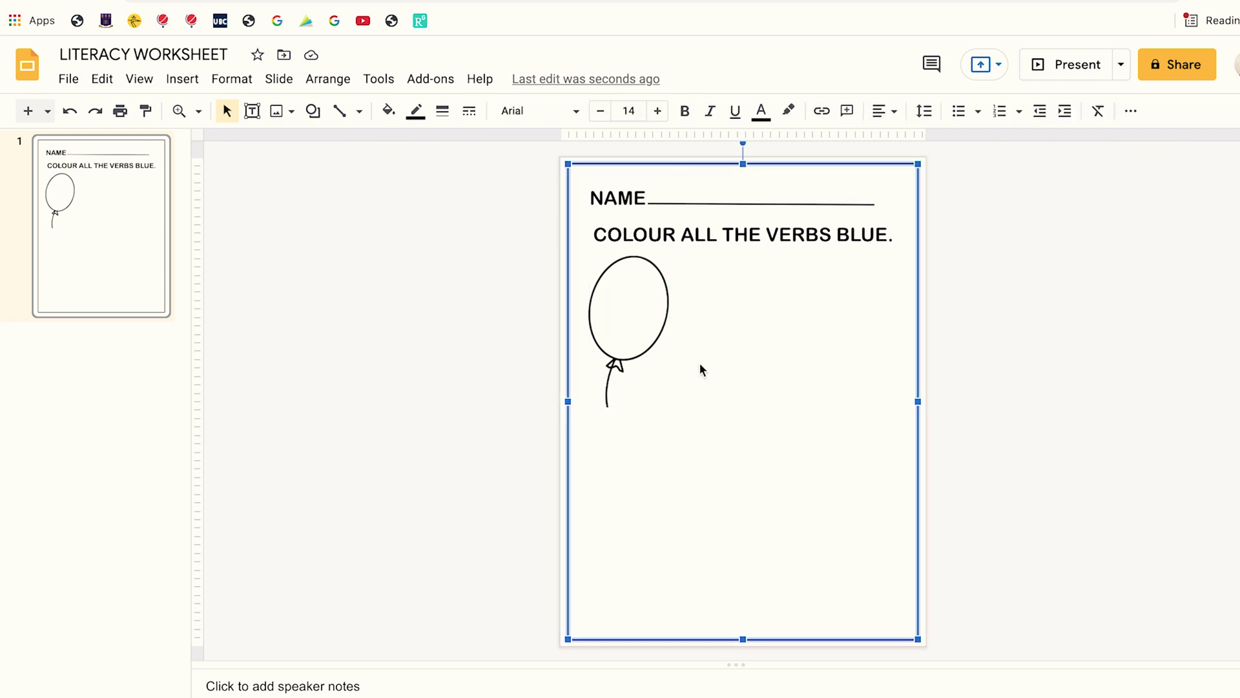
{"action": "left_click", "coordinate": [643, 347], "text": "shift"}
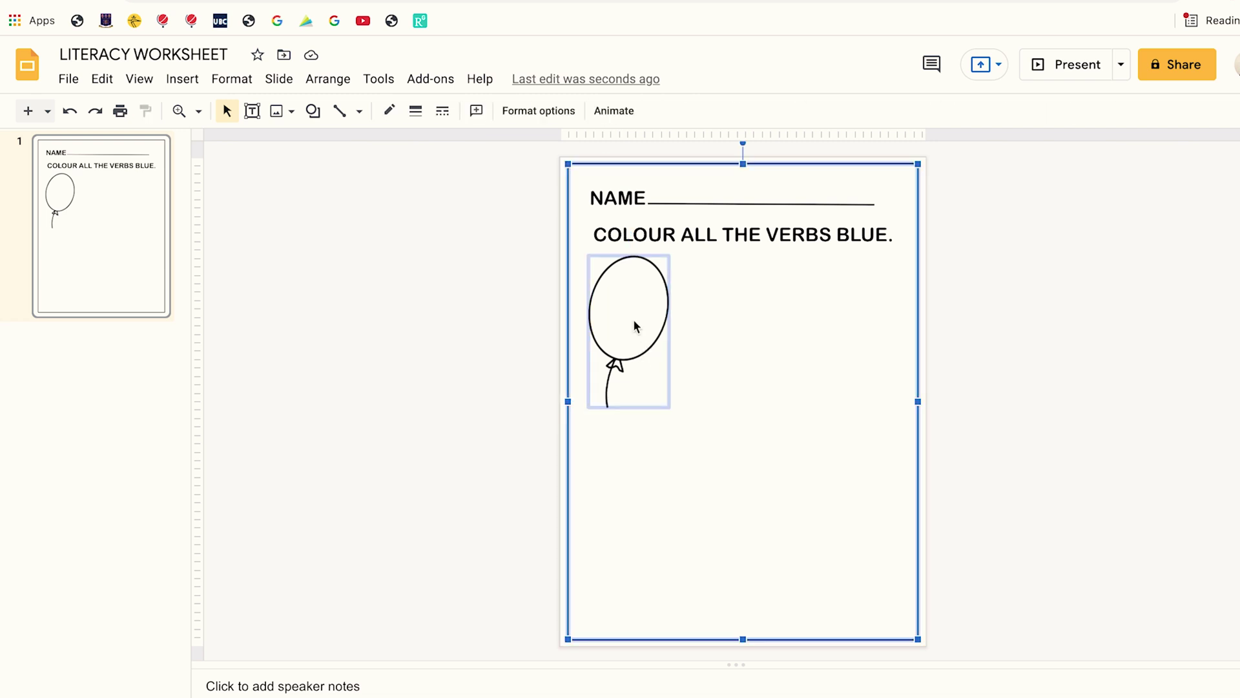
{"action": "left_click", "coordinate": [499, 334]}
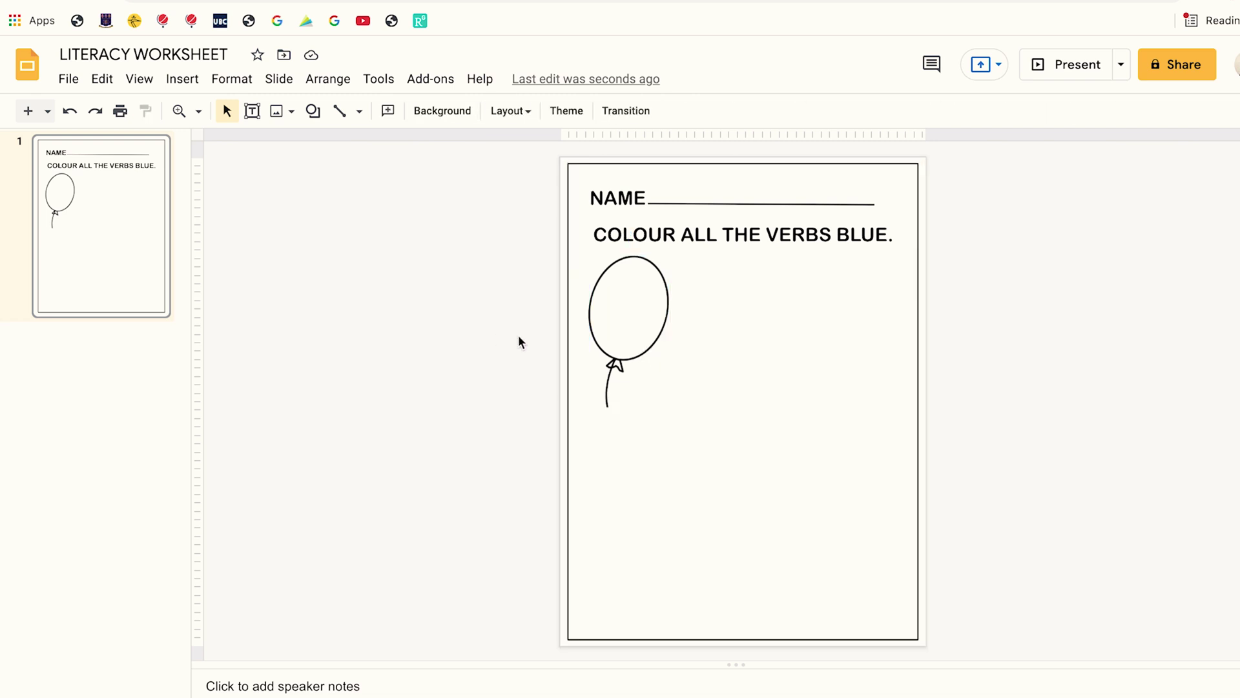
{"action": "left_click", "coordinate": [609, 361]}
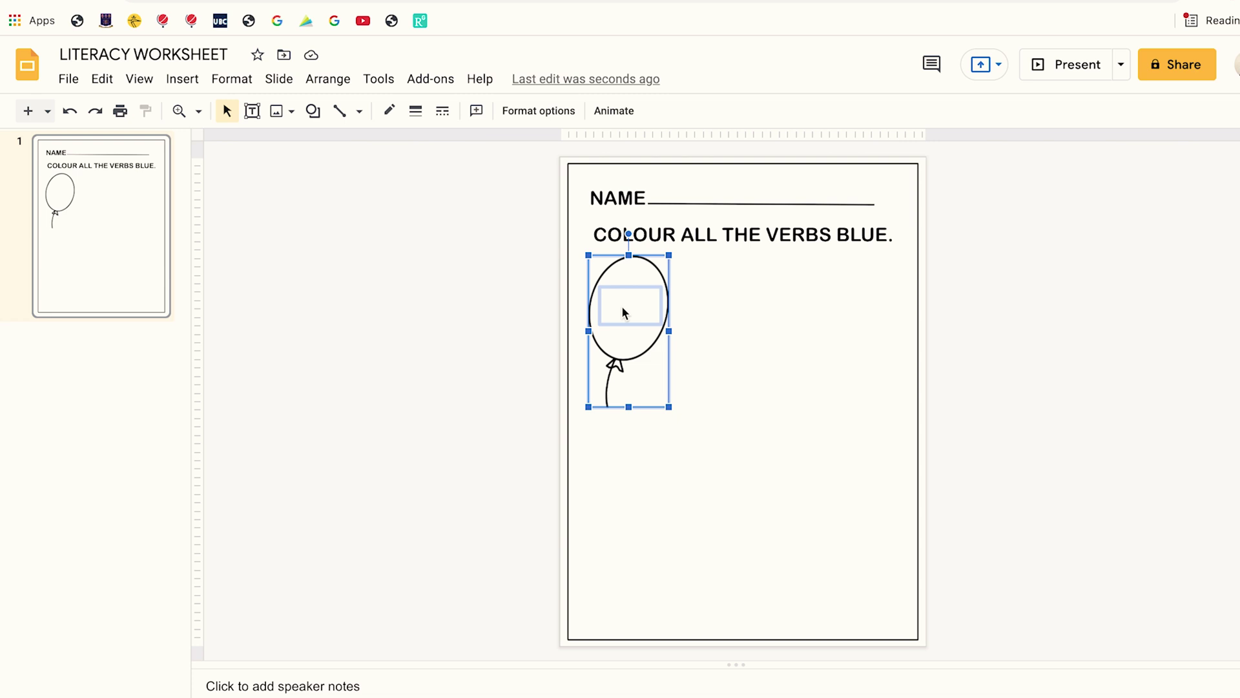
{"action": "key", "text": "ctrl+d"}
{"action": "left_click_drag", "start_coordinate": [628, 310], "coordinate": [722, 305]}
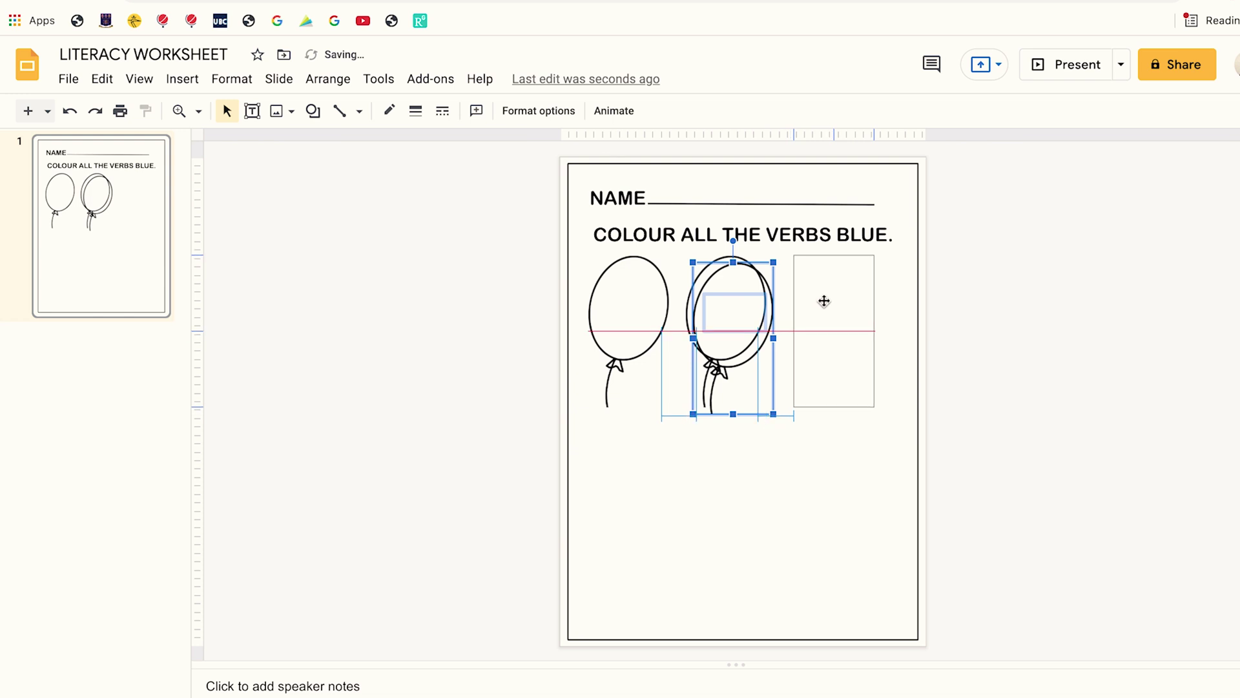
{"action": "left_click_drag", "start_coordinate": [823, 301], "coordinate": [824, 299]}
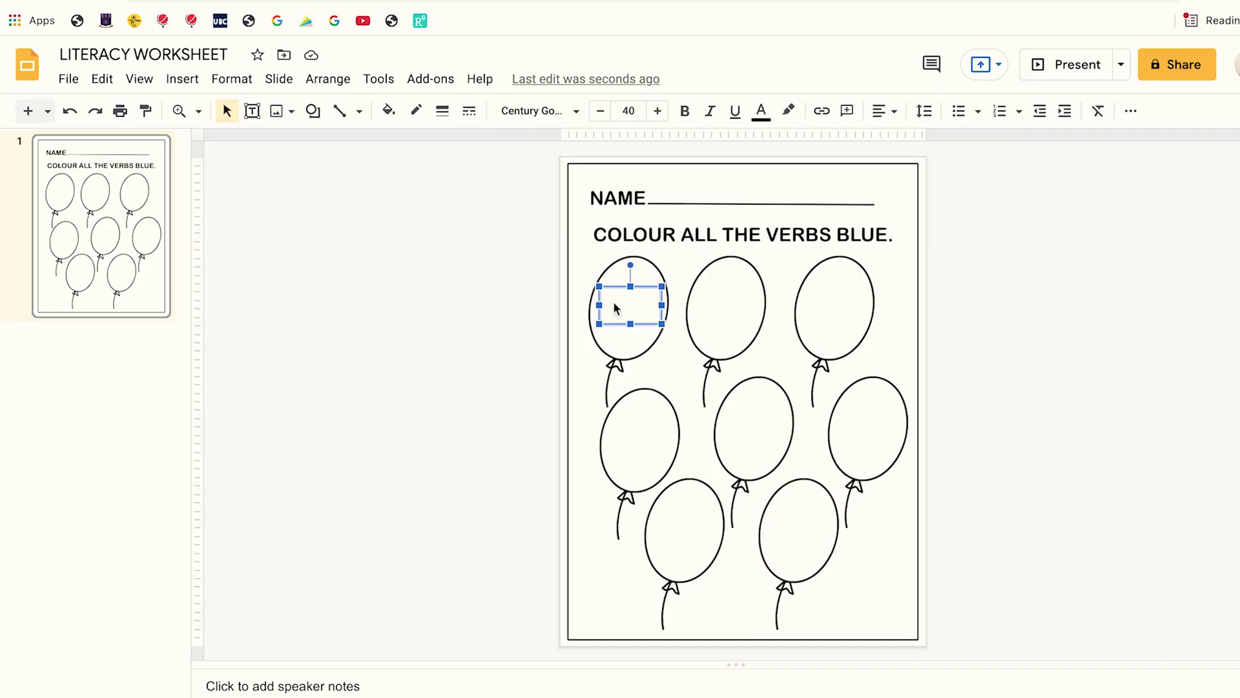
Label the first two balloons 'cook' and 'bag', widening the cook box to fit one line.
{"action": "left_click", "coordinate": [614, 301]}
{"action": "type", "text": "cook"}
{"action": "left_click_drag", "start_coordinate": [667, 316], "coordinate": [677, 316]}
{"action": "left_click", "coordinate": [710, 302]}
{"action": "type", "text": "bag"}
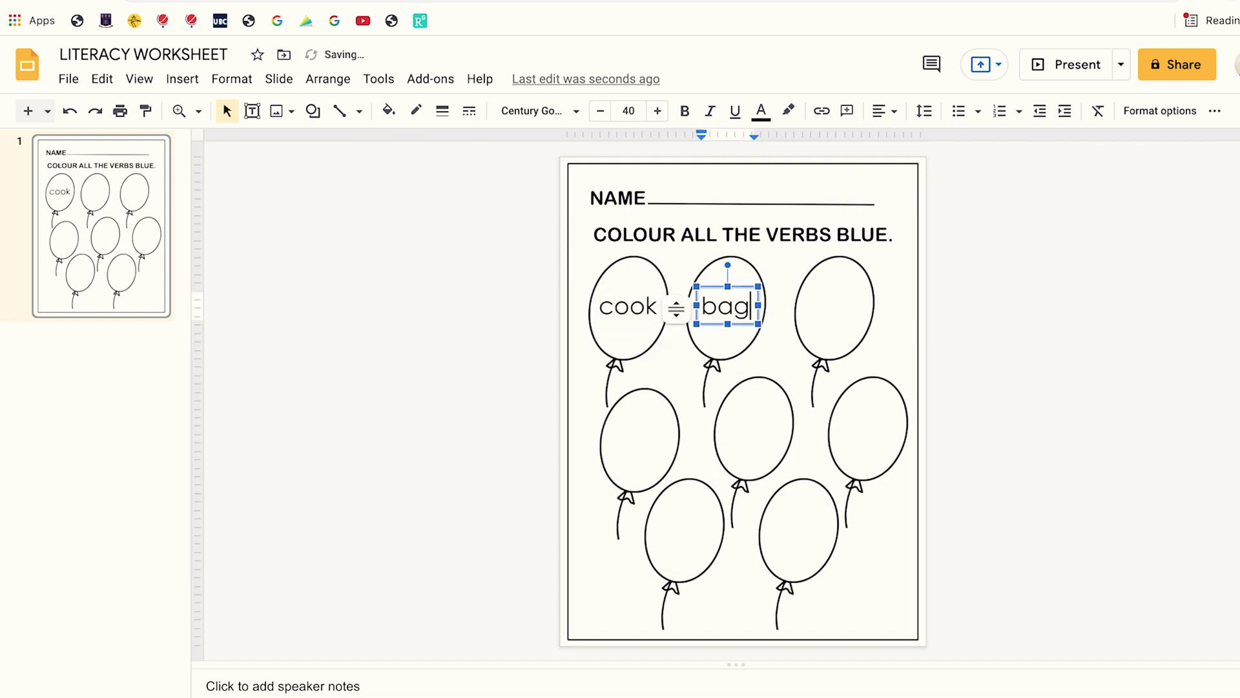
Select the third balloon's text box, then bring up the File > Download format options.
{"action": "left_click", "coordinate": [836, 303]}
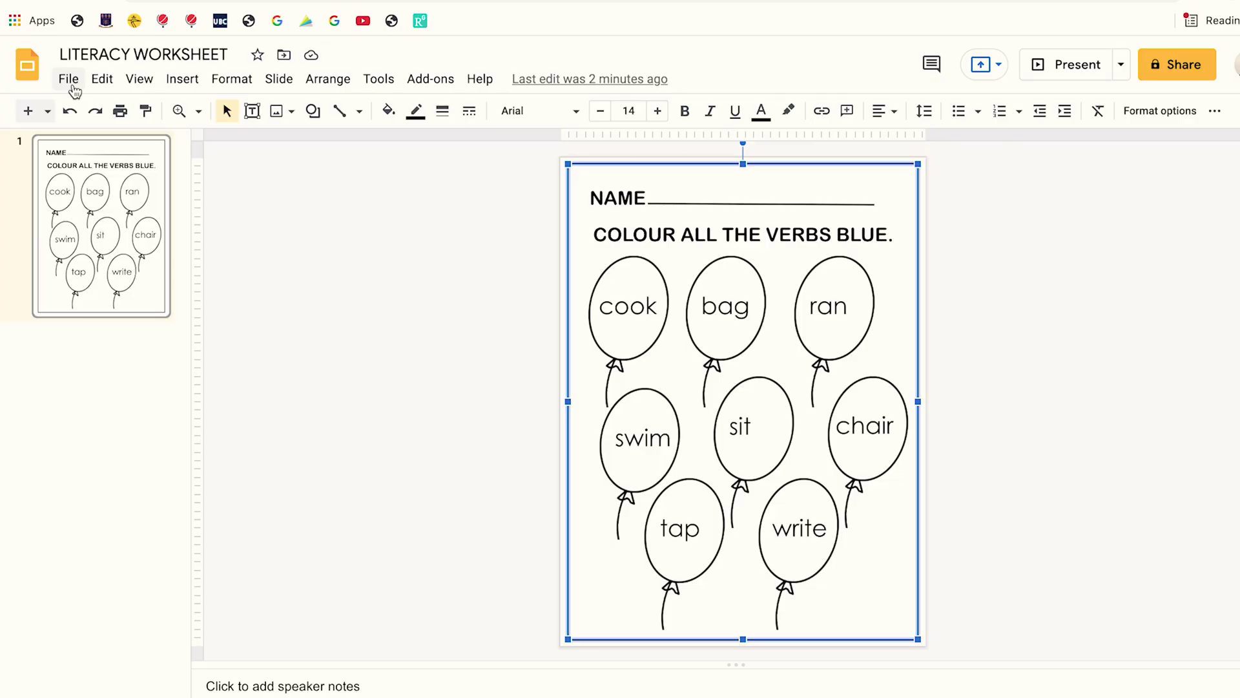
{"action": "left_click", "coordinate": [69, 78]}
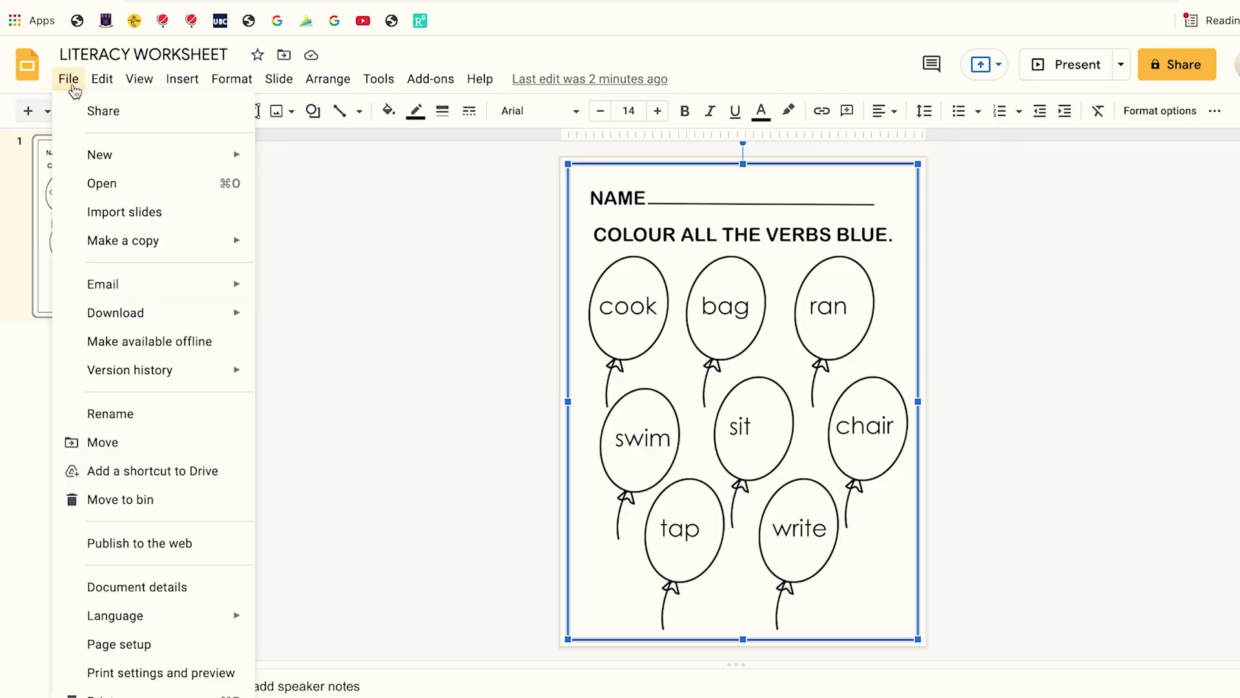
{"action": "mouse_move", "coordinate": [227, 313]}
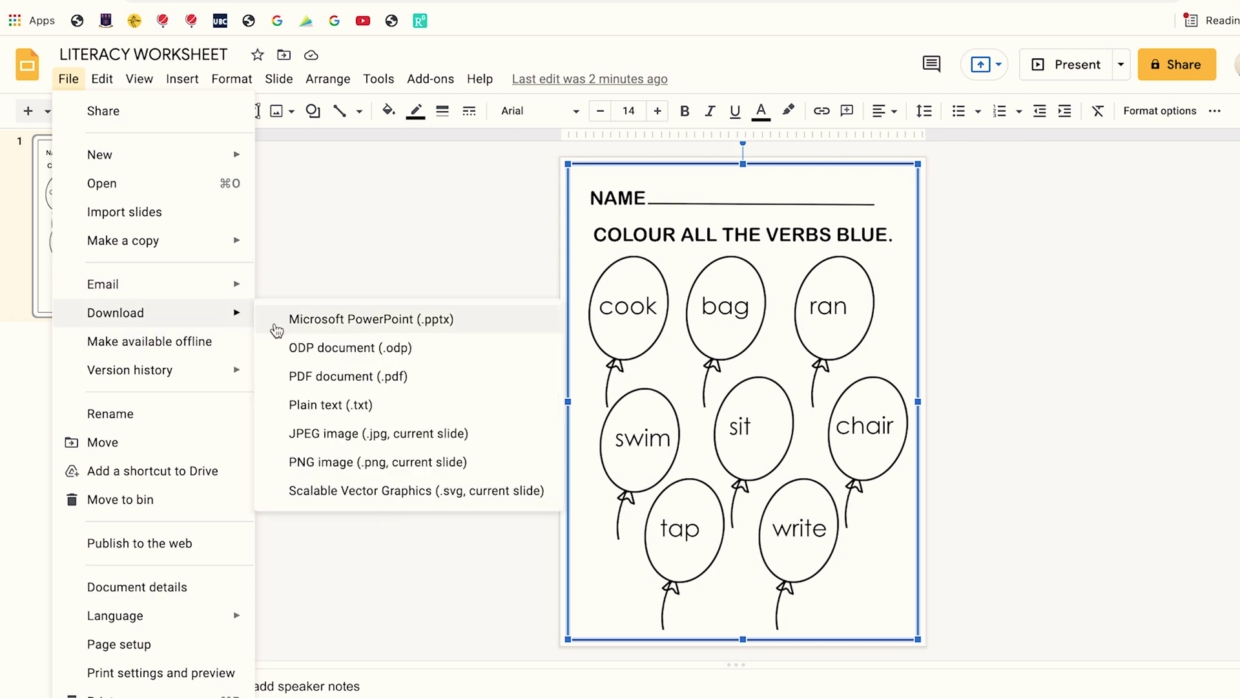